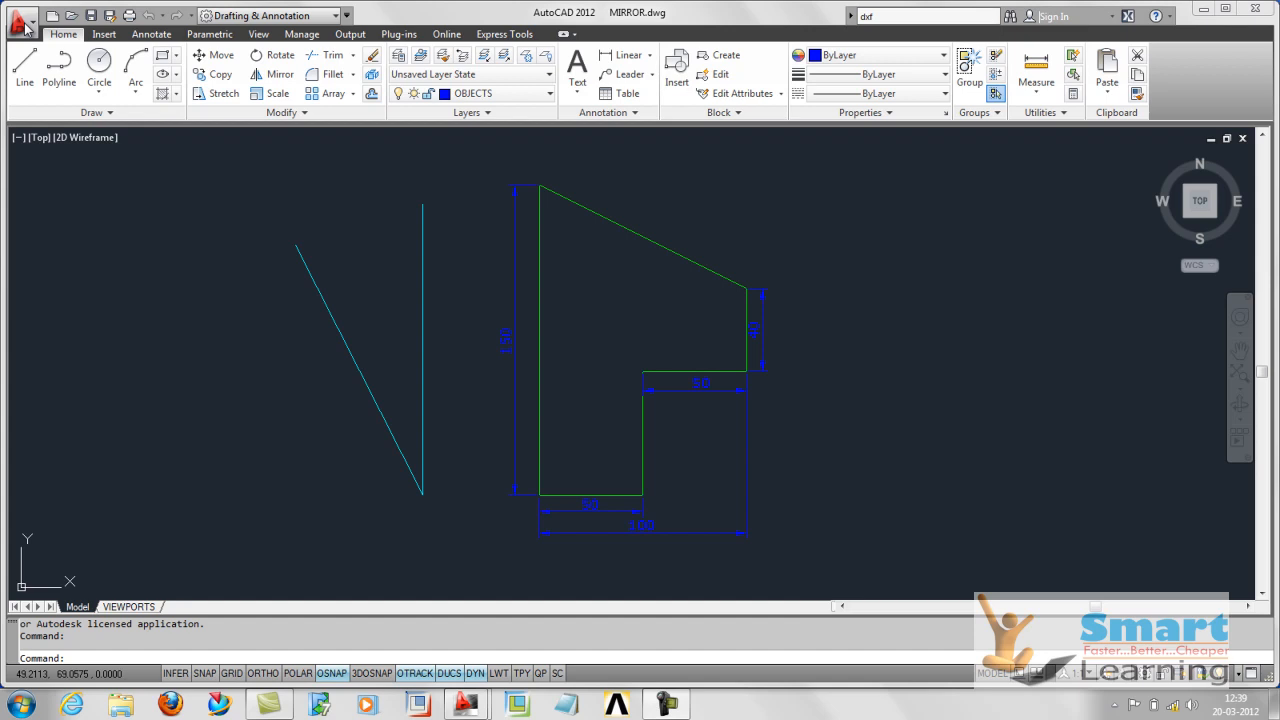
- Review the file formats available for exporting the drawing, and leave the export without saving
click(22, 24)
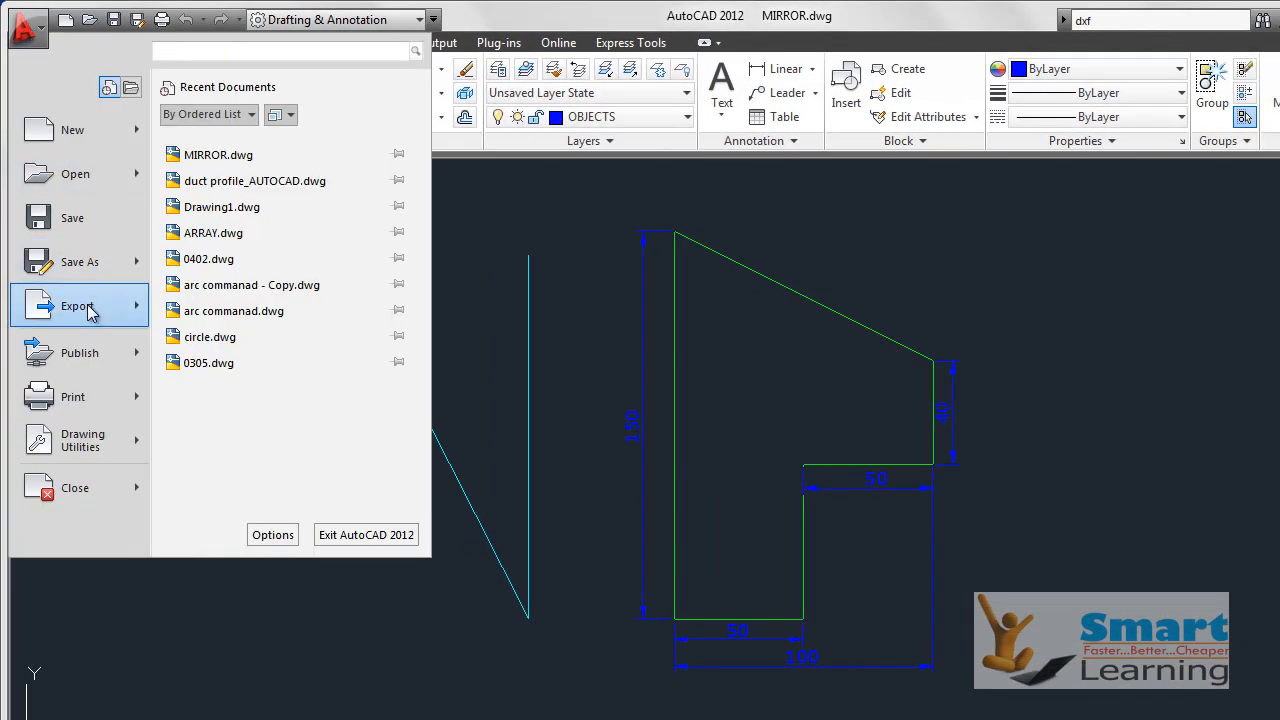
mouse_move(90, 306)
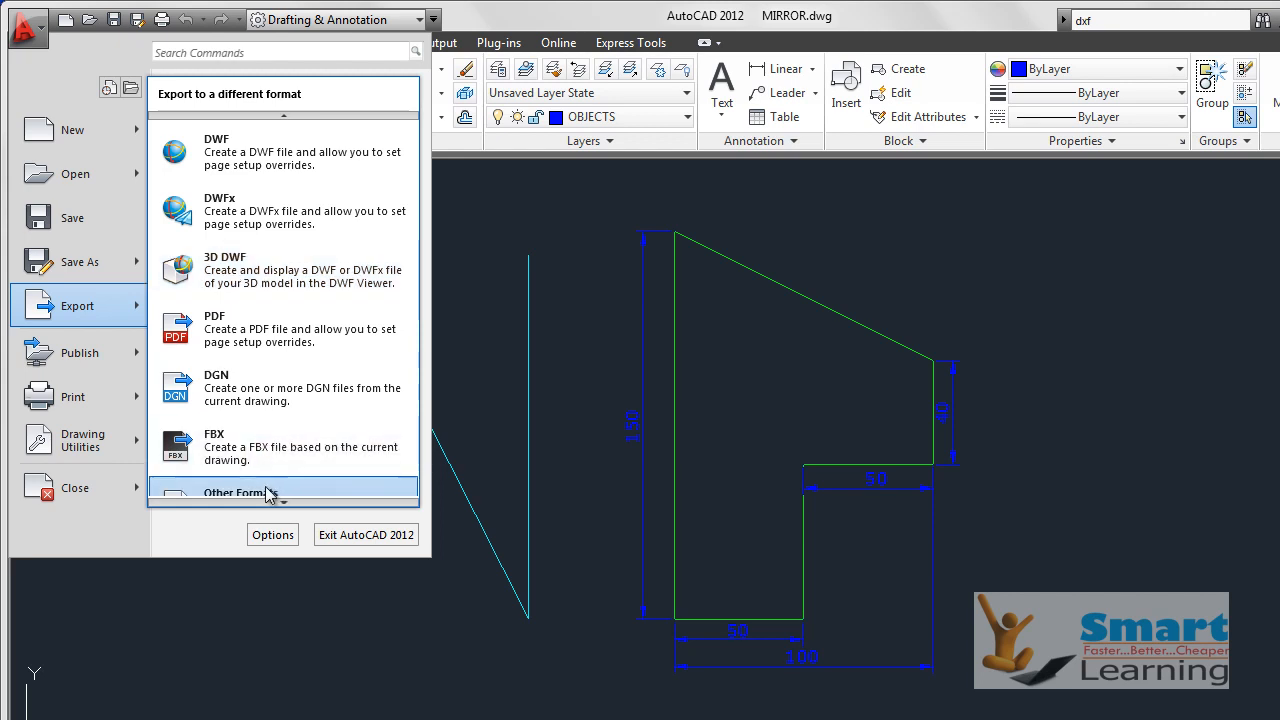
key(Escape)
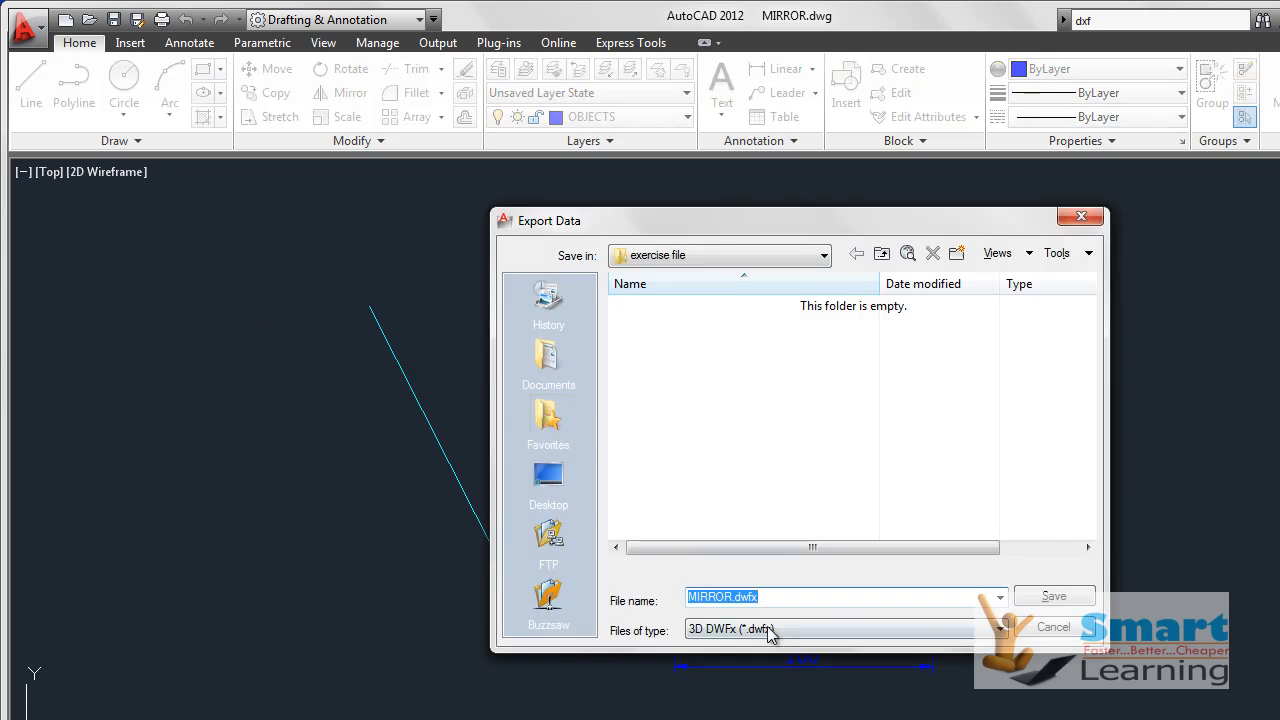
click(770, 630)
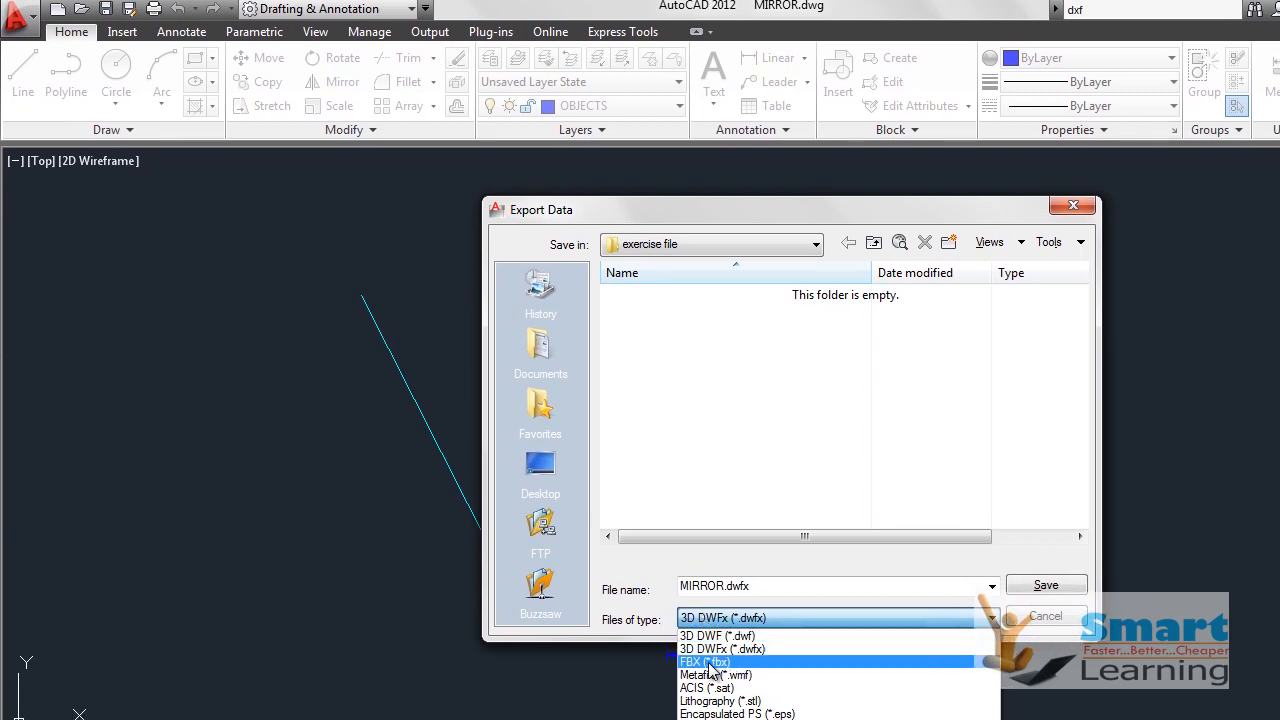
click(1048, 628)
click(1044, 616)
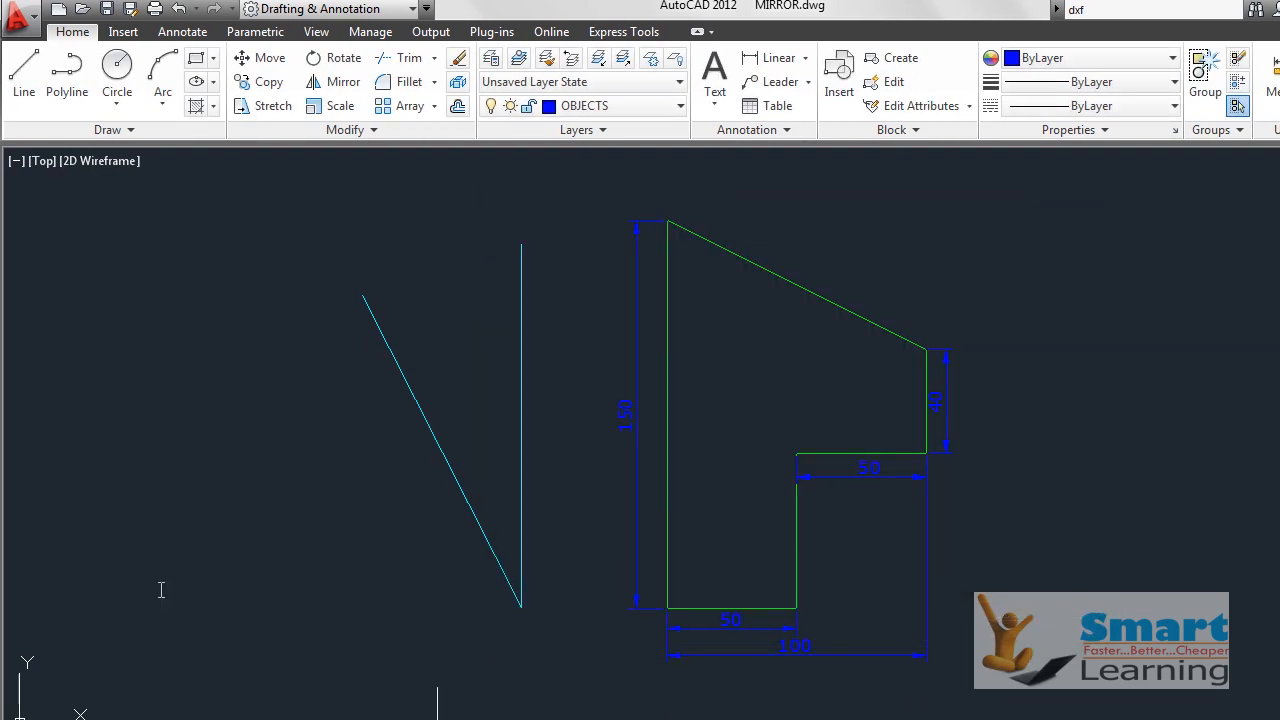
- Examine the file types for saving a copy and the template folder for AutoCAD Drawing Template (*.dwt), without saving
click(18, 22)
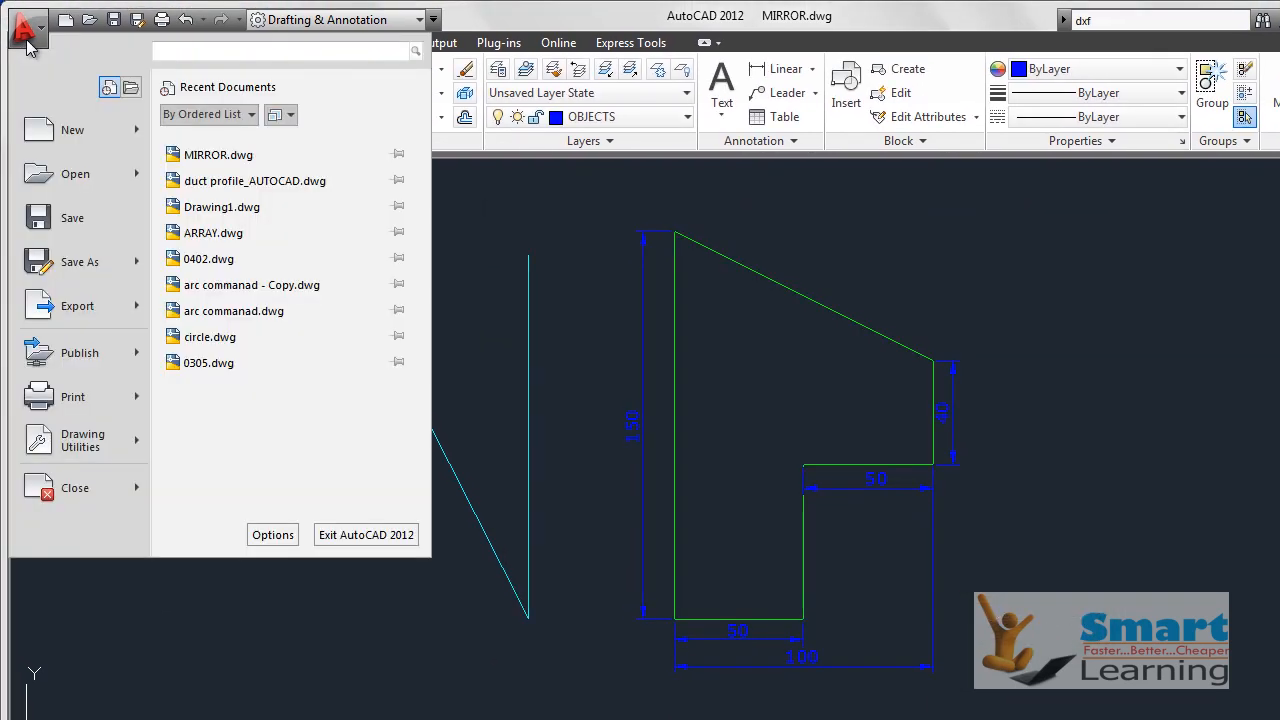
mouse_move(92, 261)
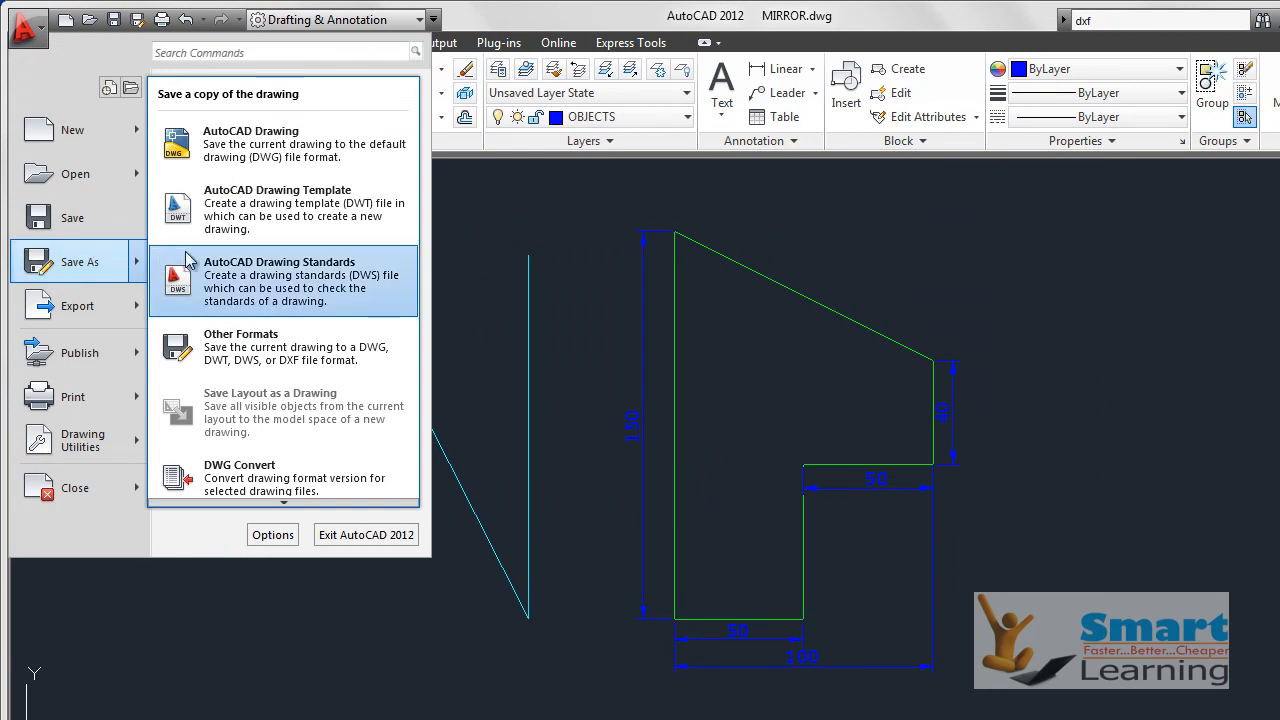
click(237, 146)
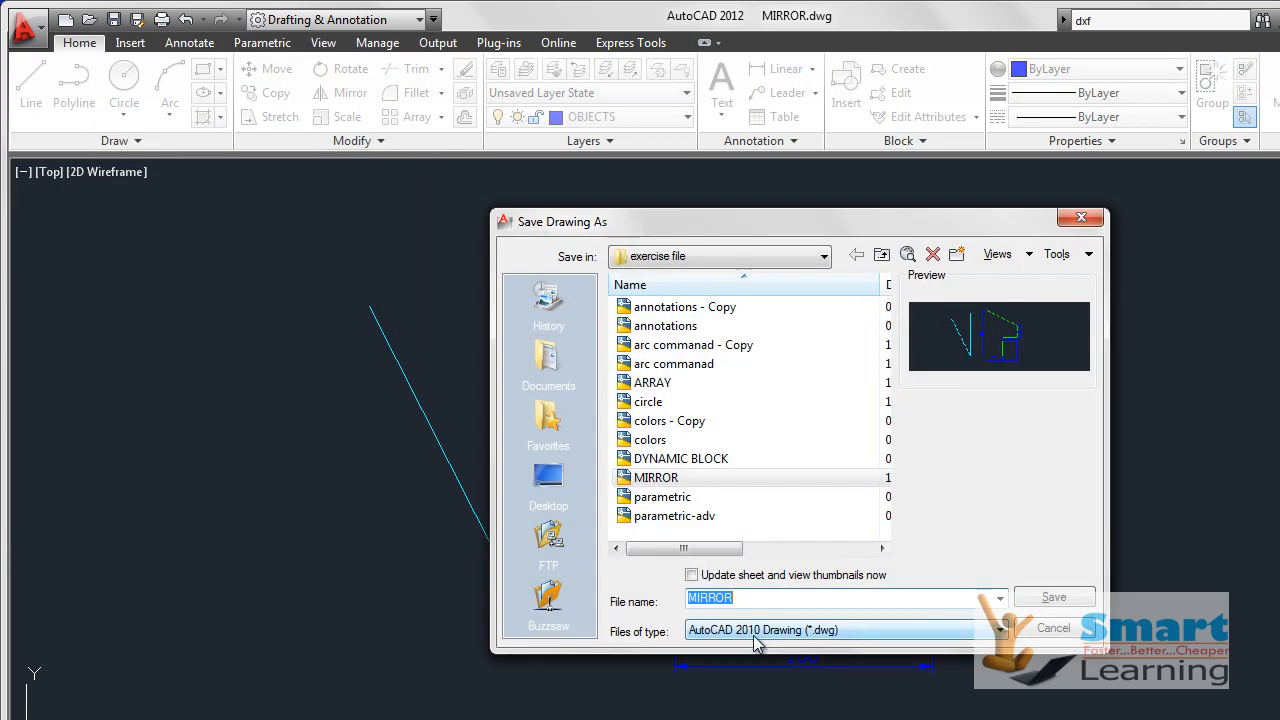
click(825, 631)
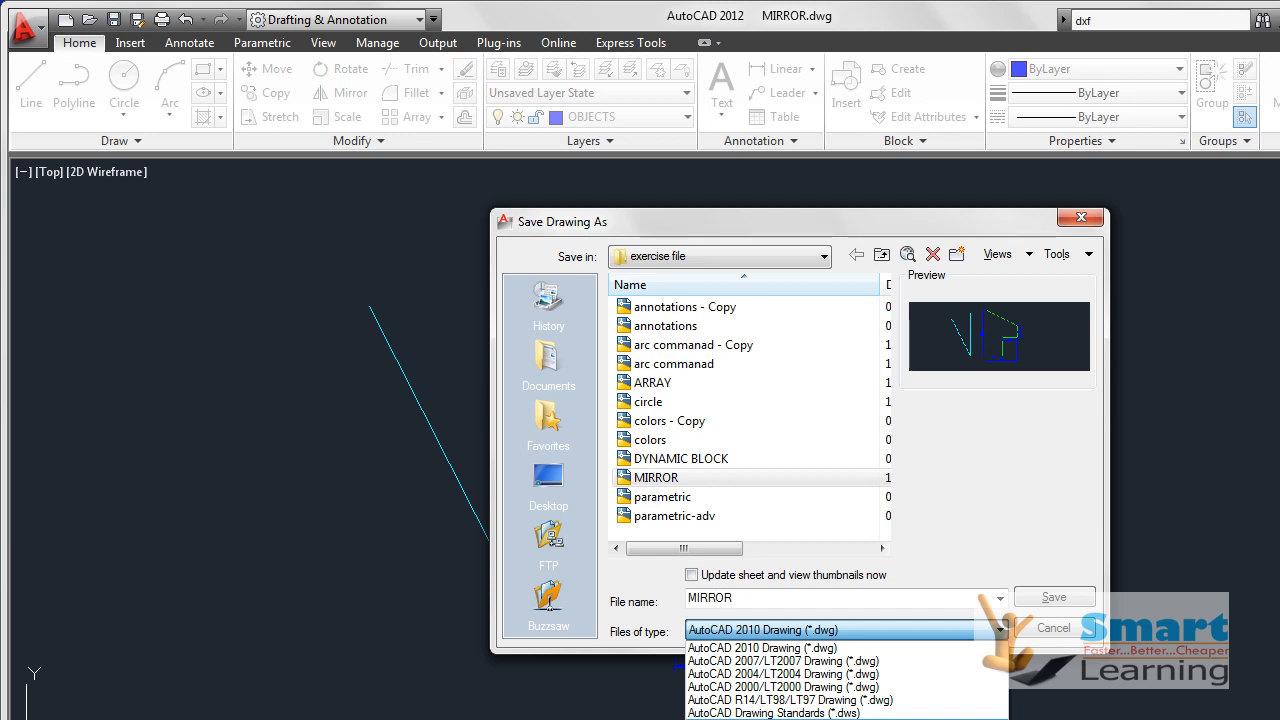
click(836, 719)
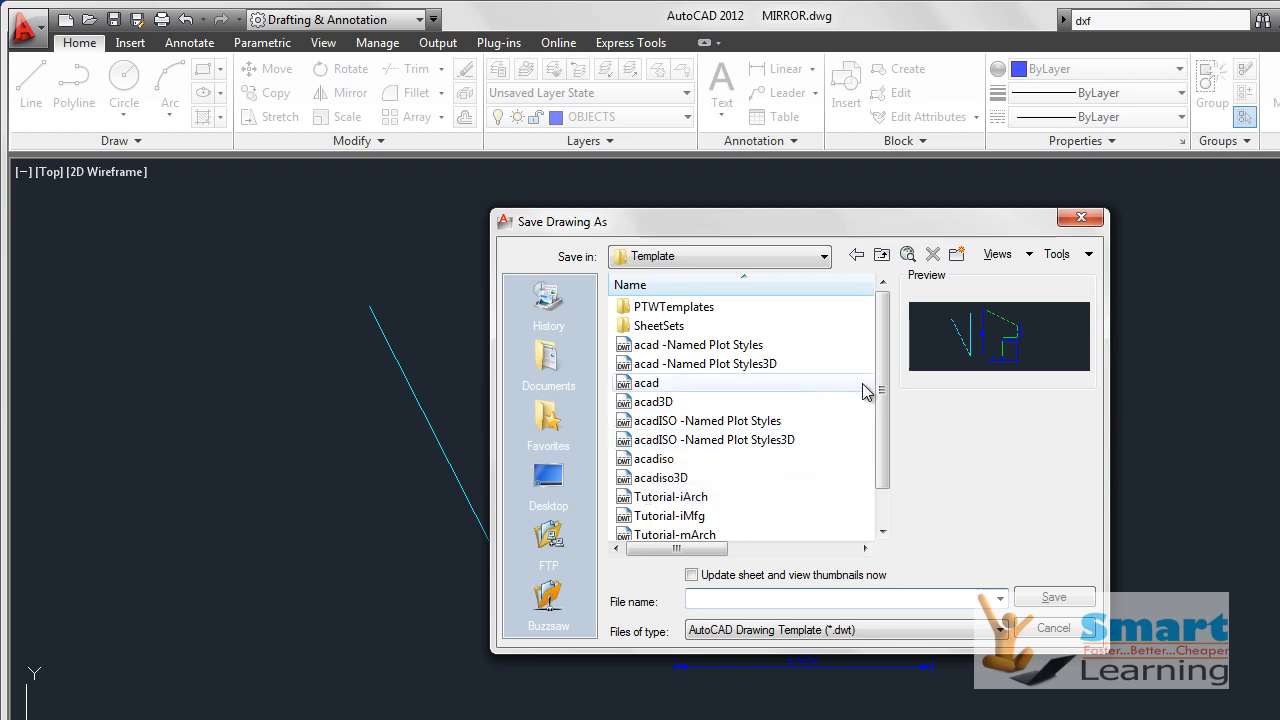
mouse_move(885, 363)
mouse_down()
mouse_move(877, 460)
mouse_move(871, 363)
mouse_up()
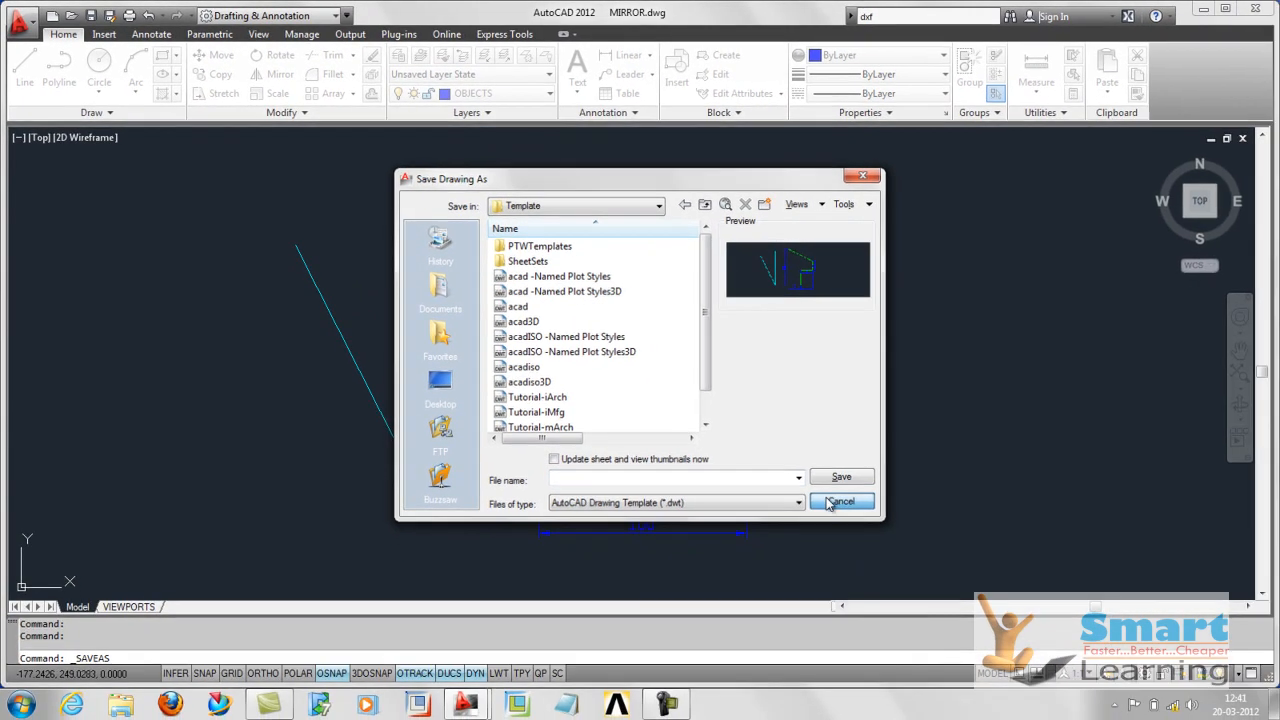
click(1054, 628)
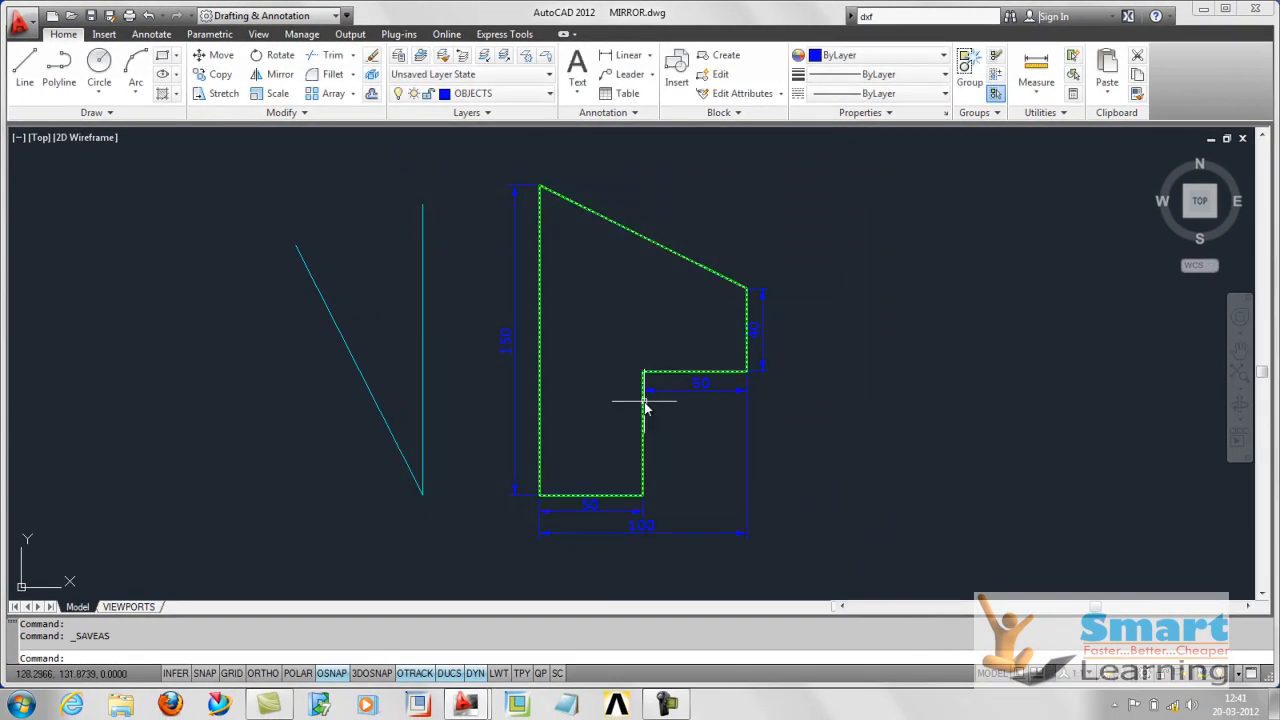
- Create a new drawing from the acad template
key(Escape)
click(52, 15)
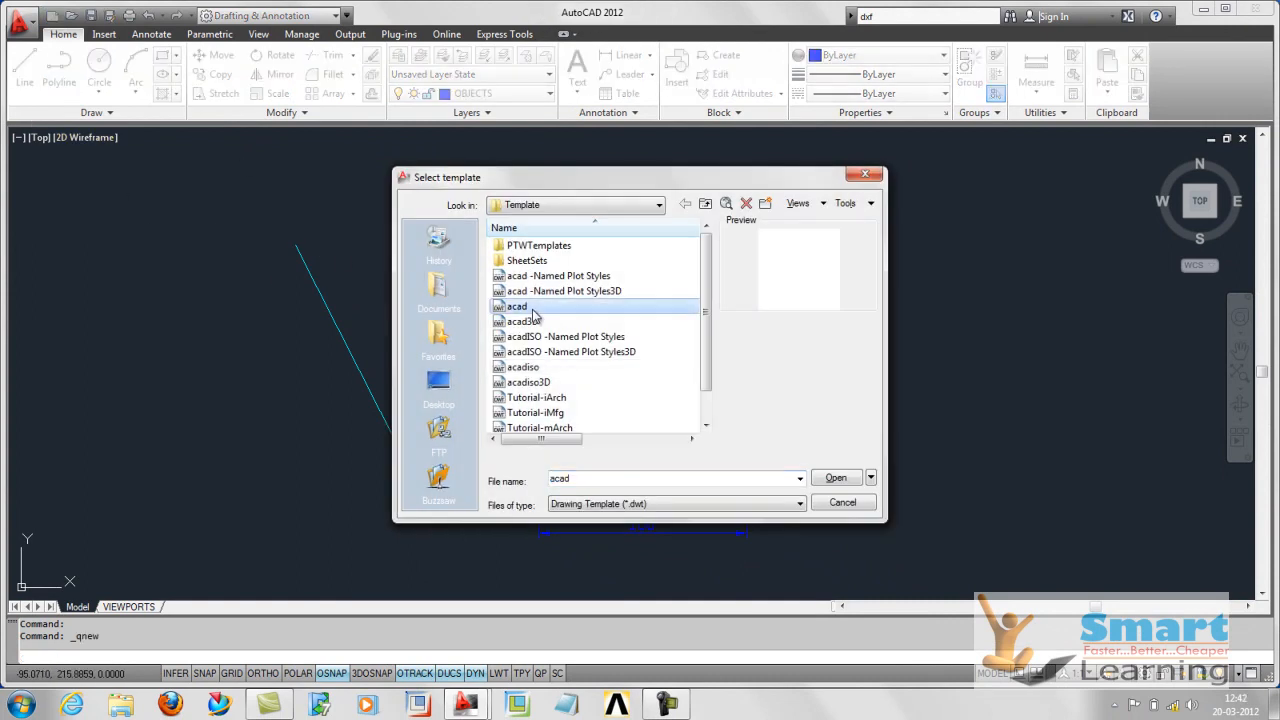
double_click(532, 308)
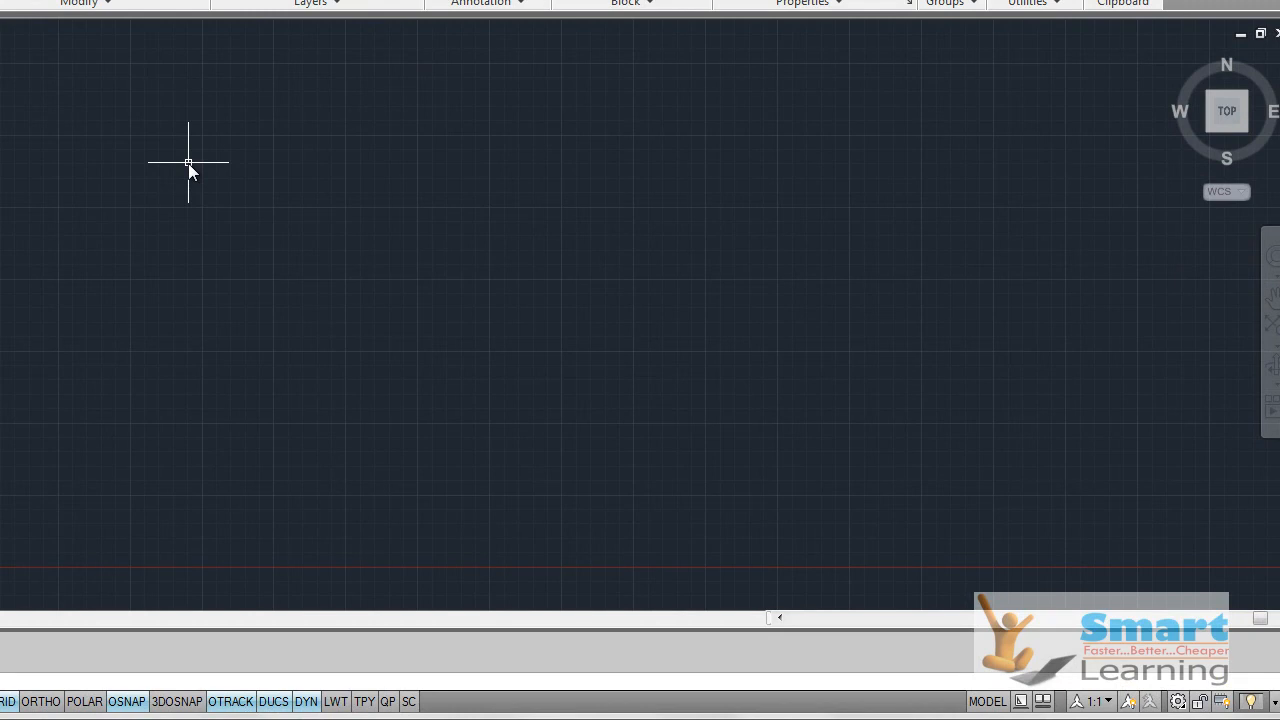
- Set the model space limits from 0,0 to 294,210 and zoom to the full drawing area
text(LIMITS)
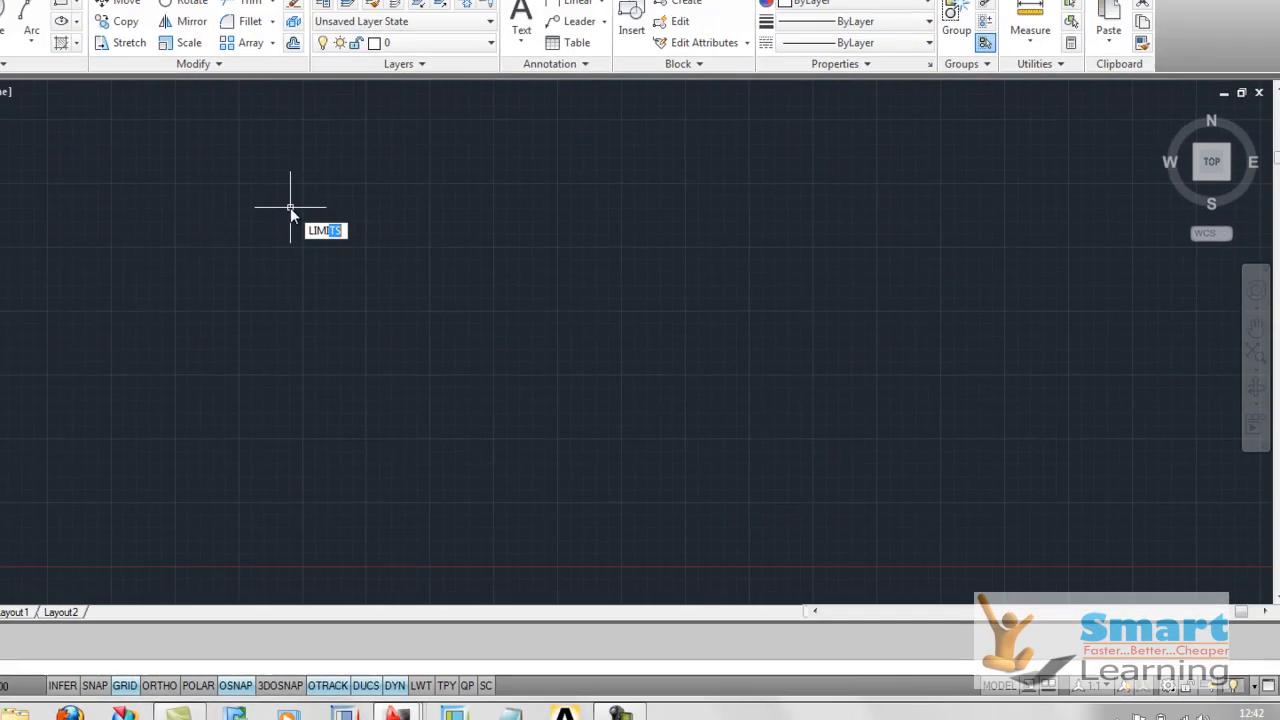
key(Return)
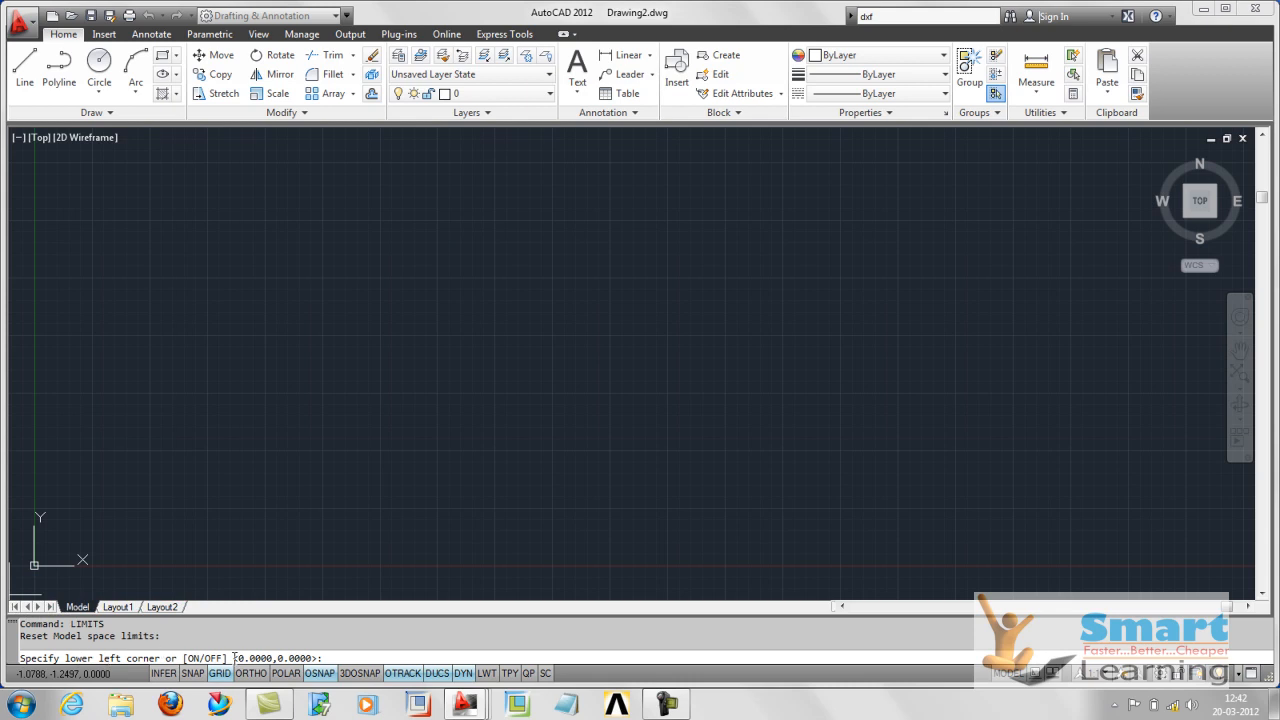
key(Return)
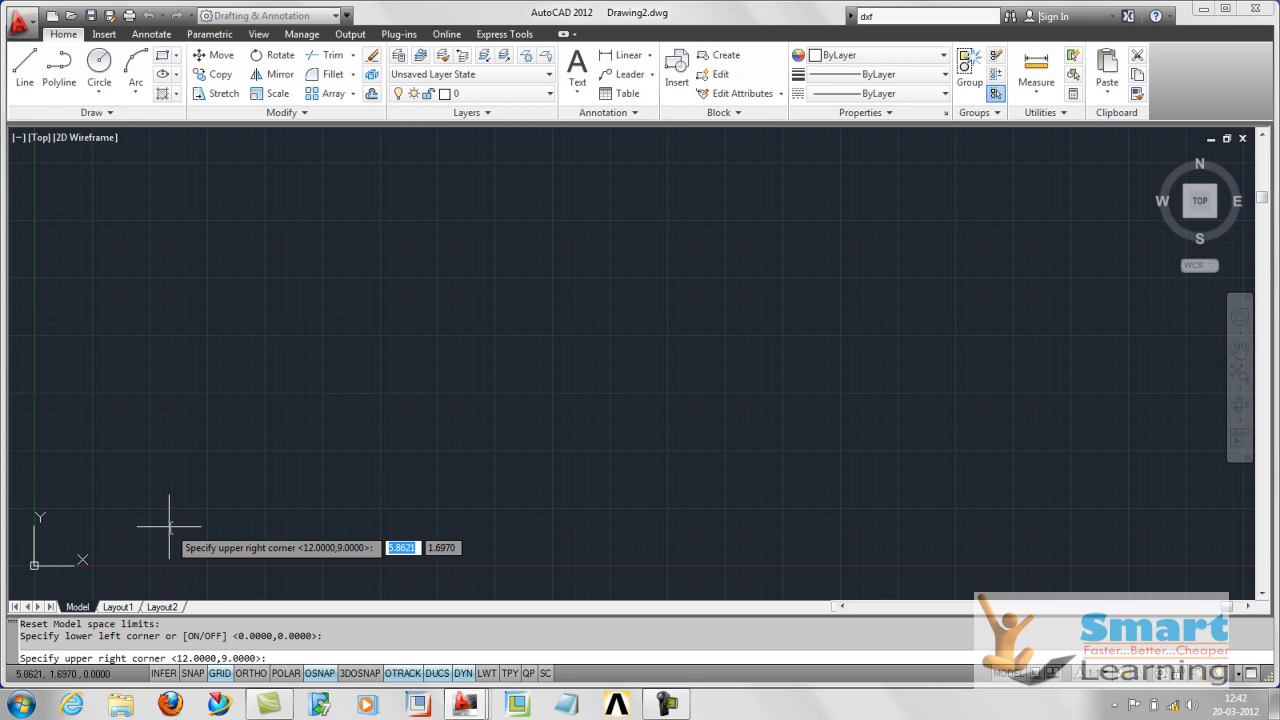
text(294)
key(Tab)
text(210)
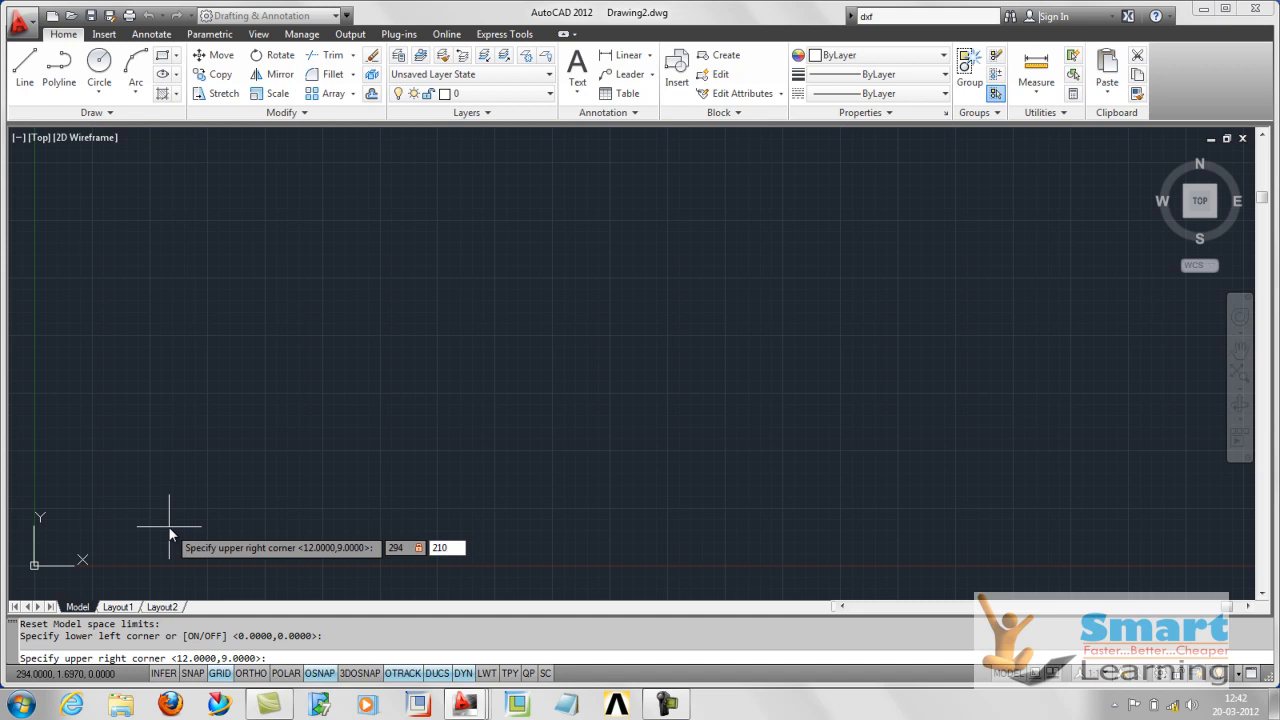
key(Return)
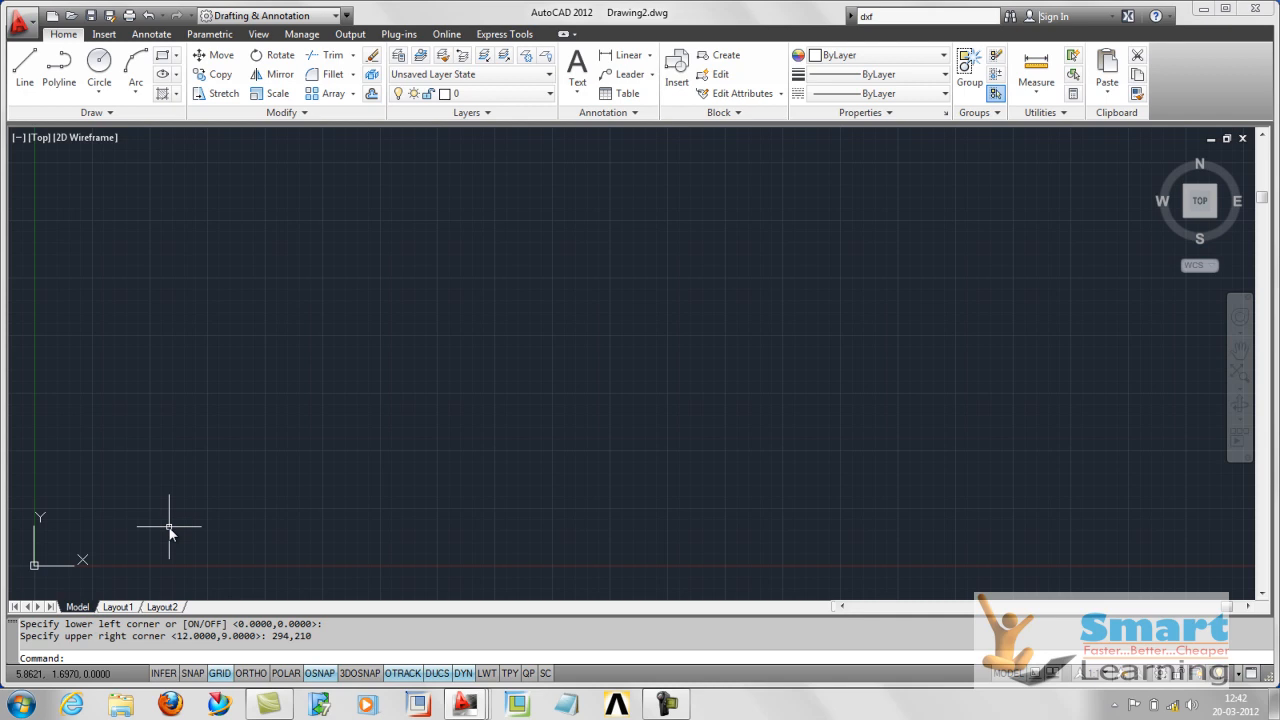
text(z)
key(Return)
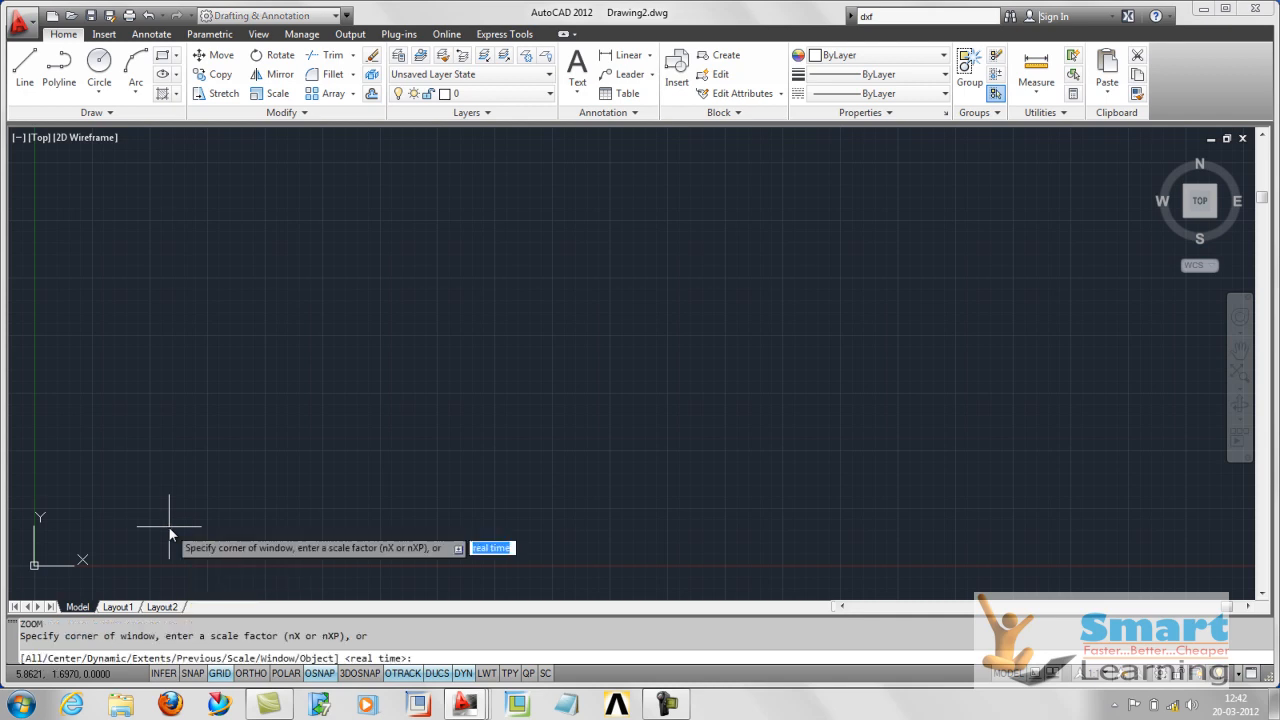
right_click(385, 323)
click(424, 392)
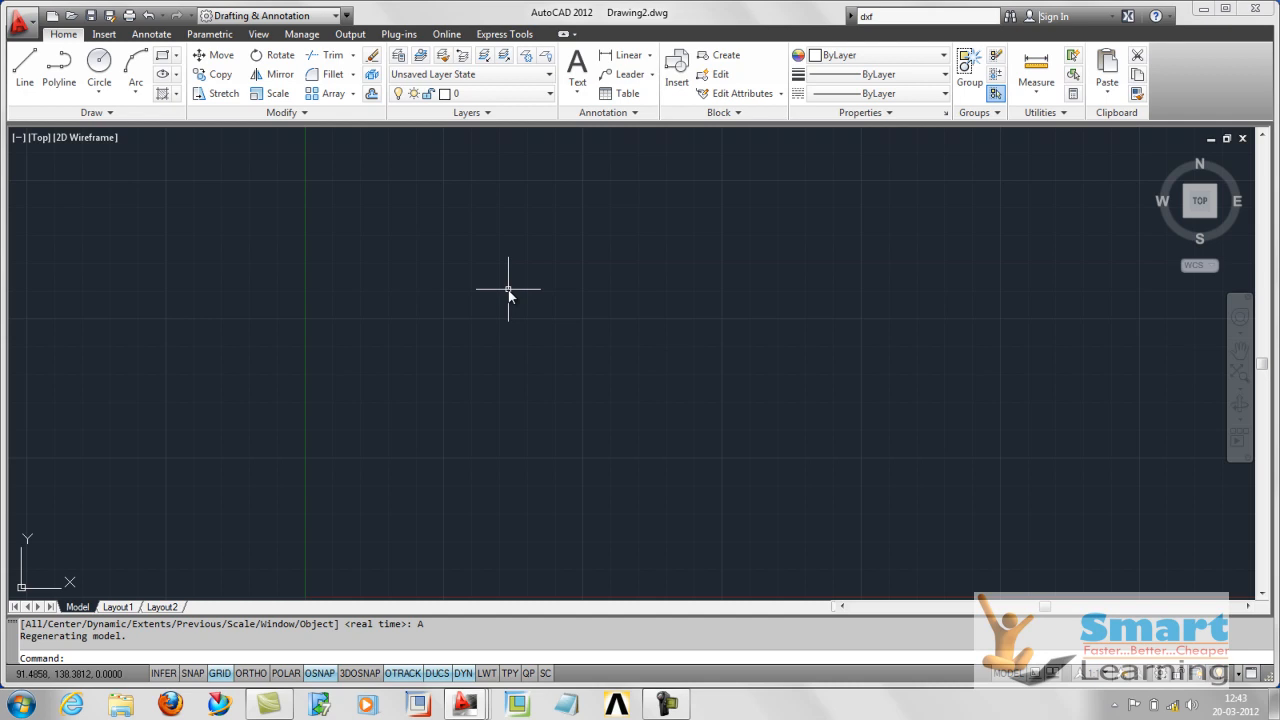
- Draw the sheet border as a 297 by 210 rectangle with its lower-left corner at 0,0
text(rec)
key(Return)
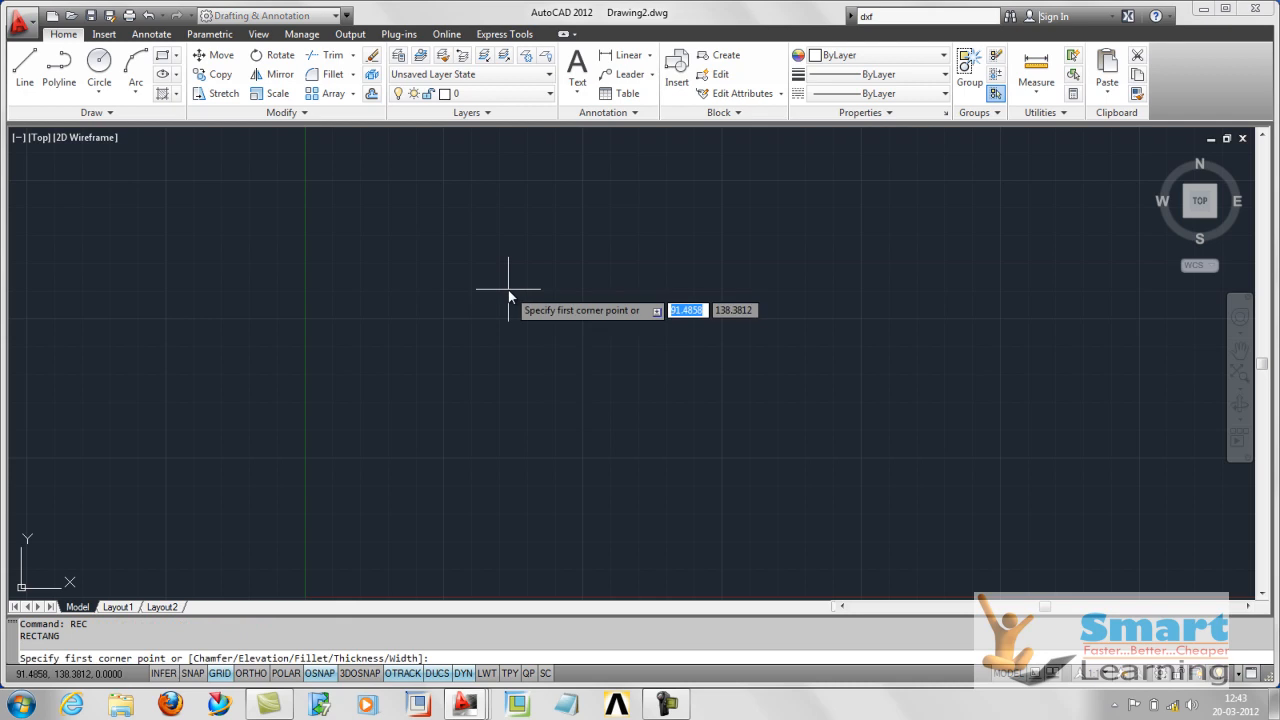
scroll(459, 294, down, 2)
text(0,0)
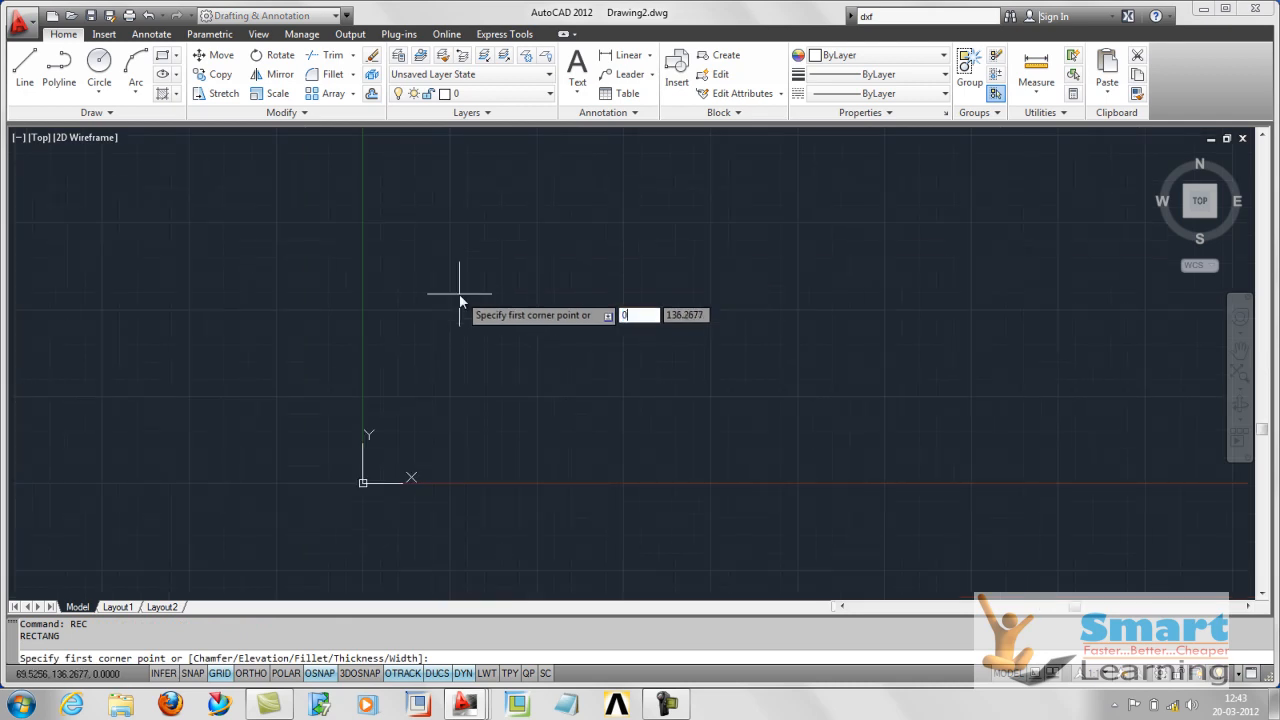
key(Return)
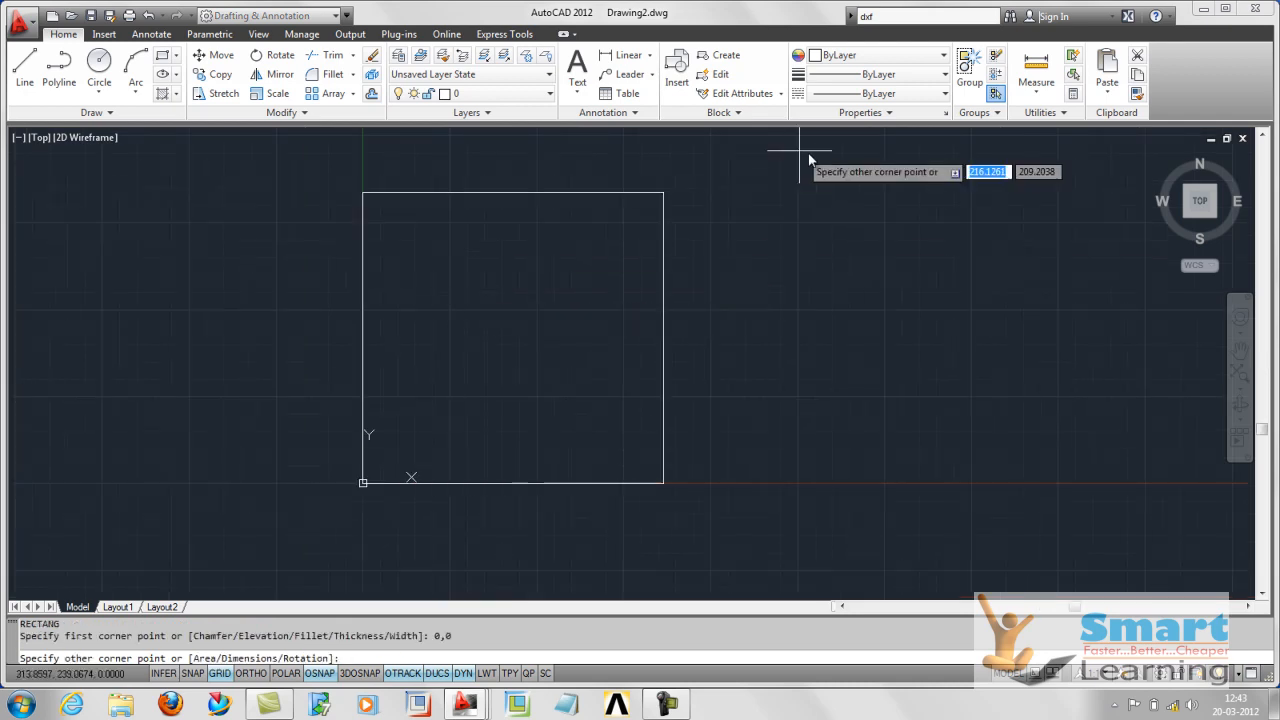
text(@)
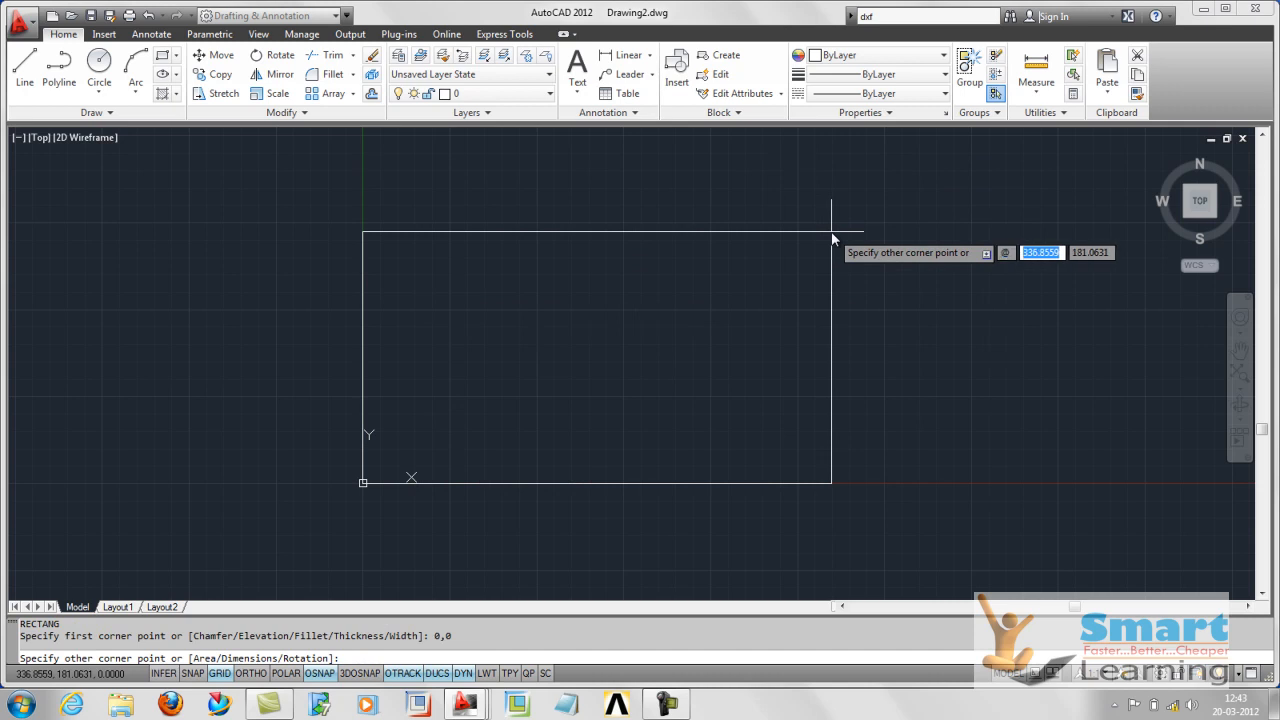
text(297,21)
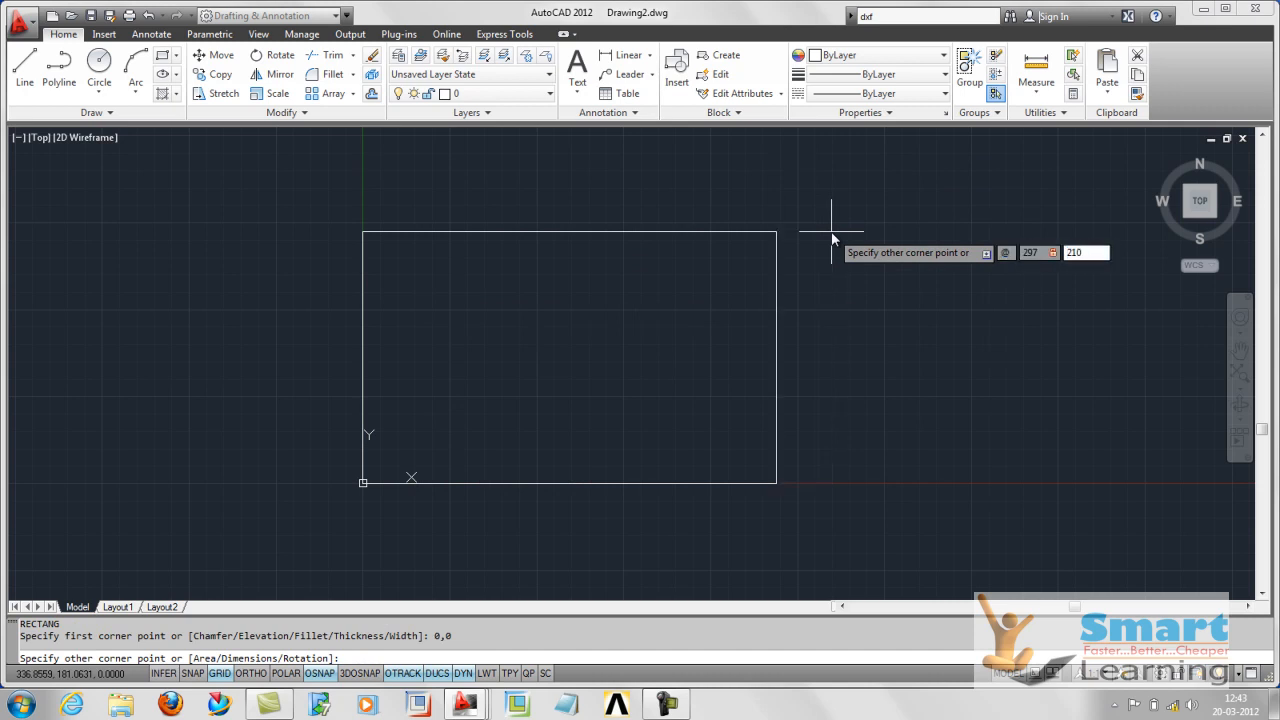
text(0)
key(Return)
- With Ortho on, draw lines enclosing a title block area about 135 by 57 in the border's lower-right corner
text(z)
key(Return)
text(a)
key(Return)
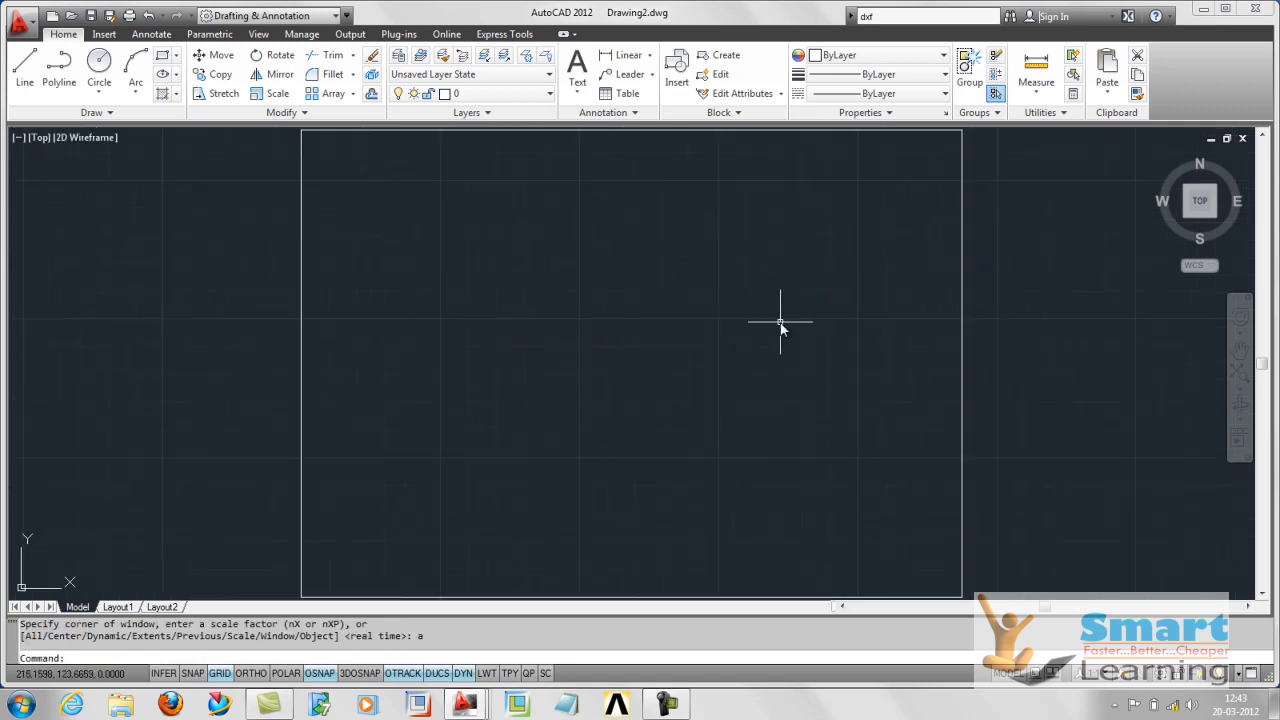
text(l)
key(Return)
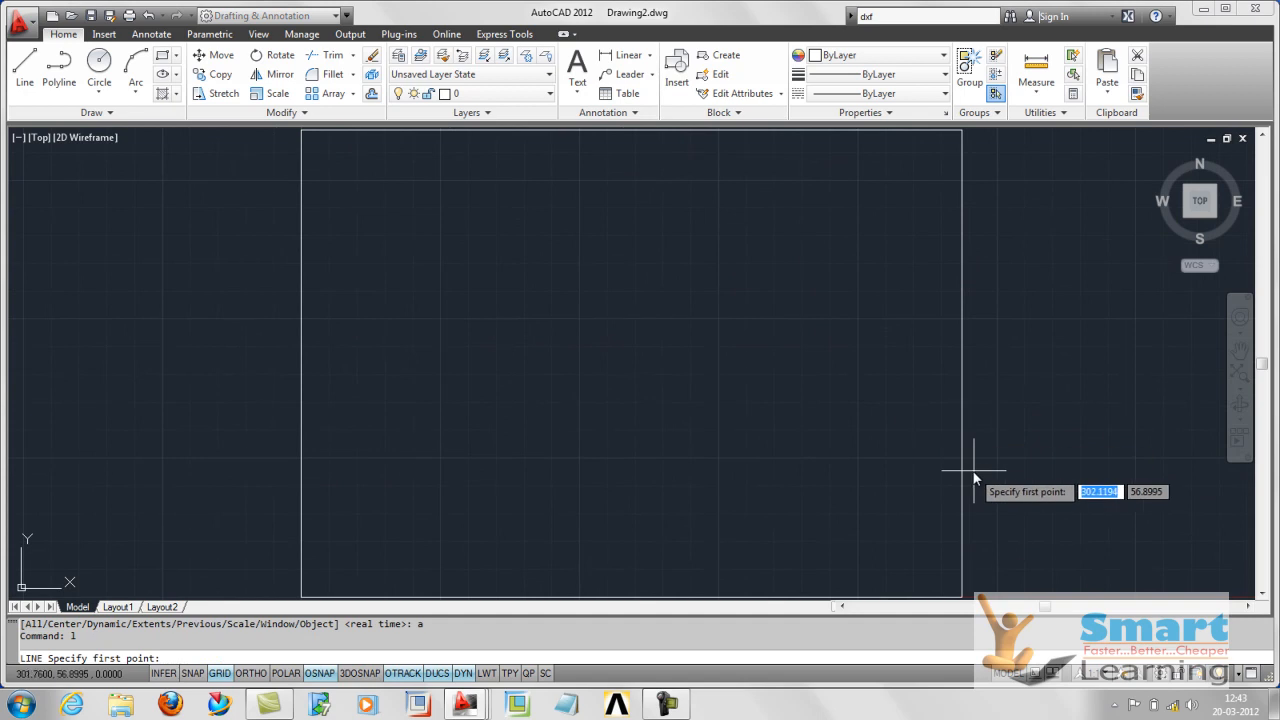
text(nea)
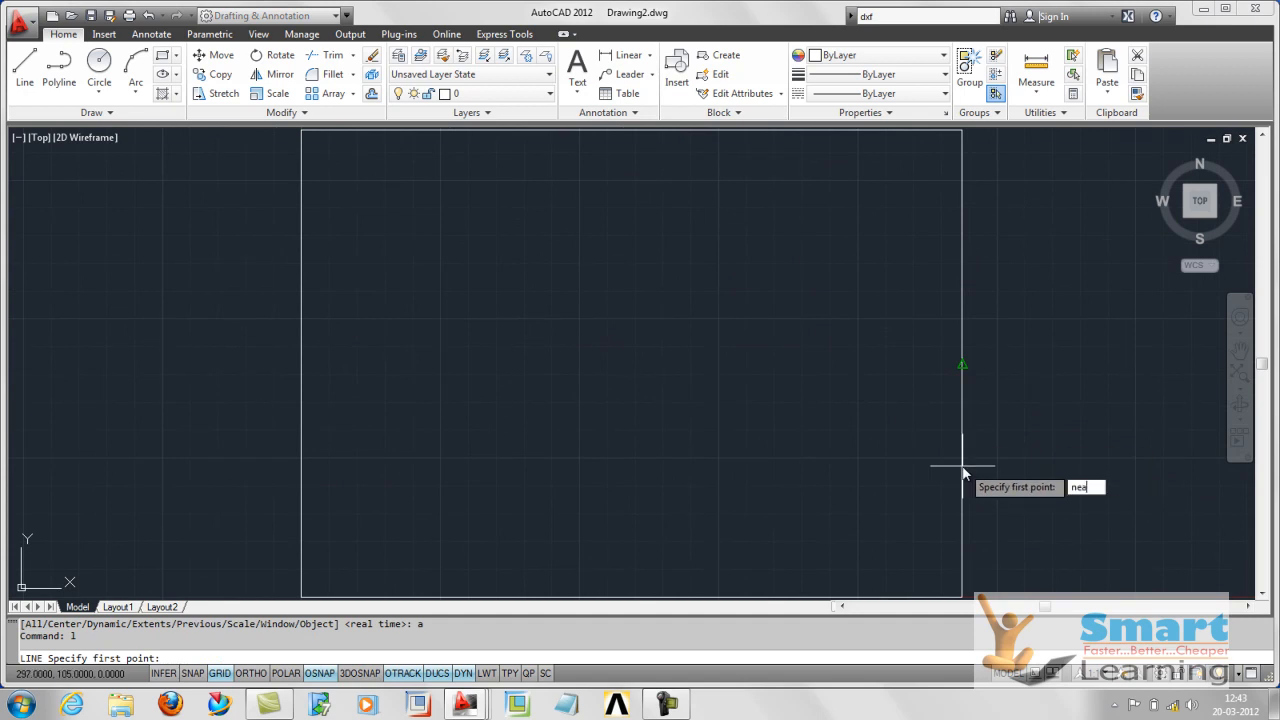
key(Return)
click(964, 469)
key(F8)
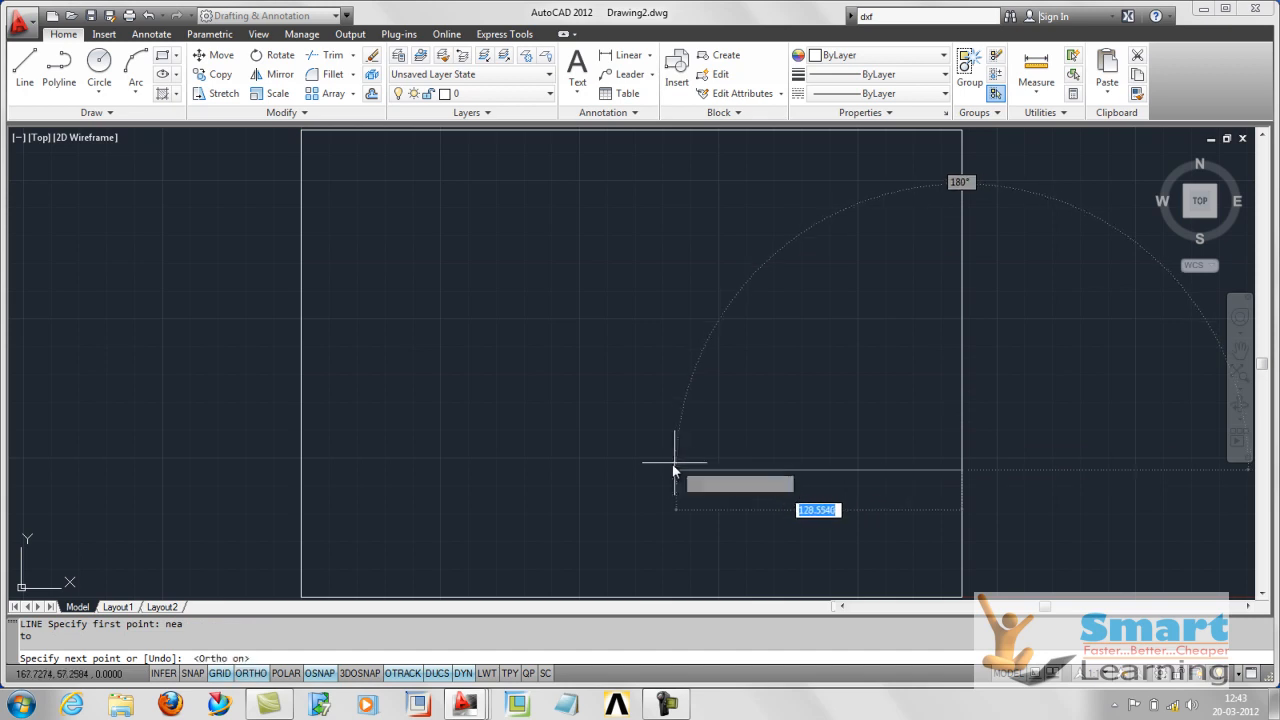
click(661, 469)
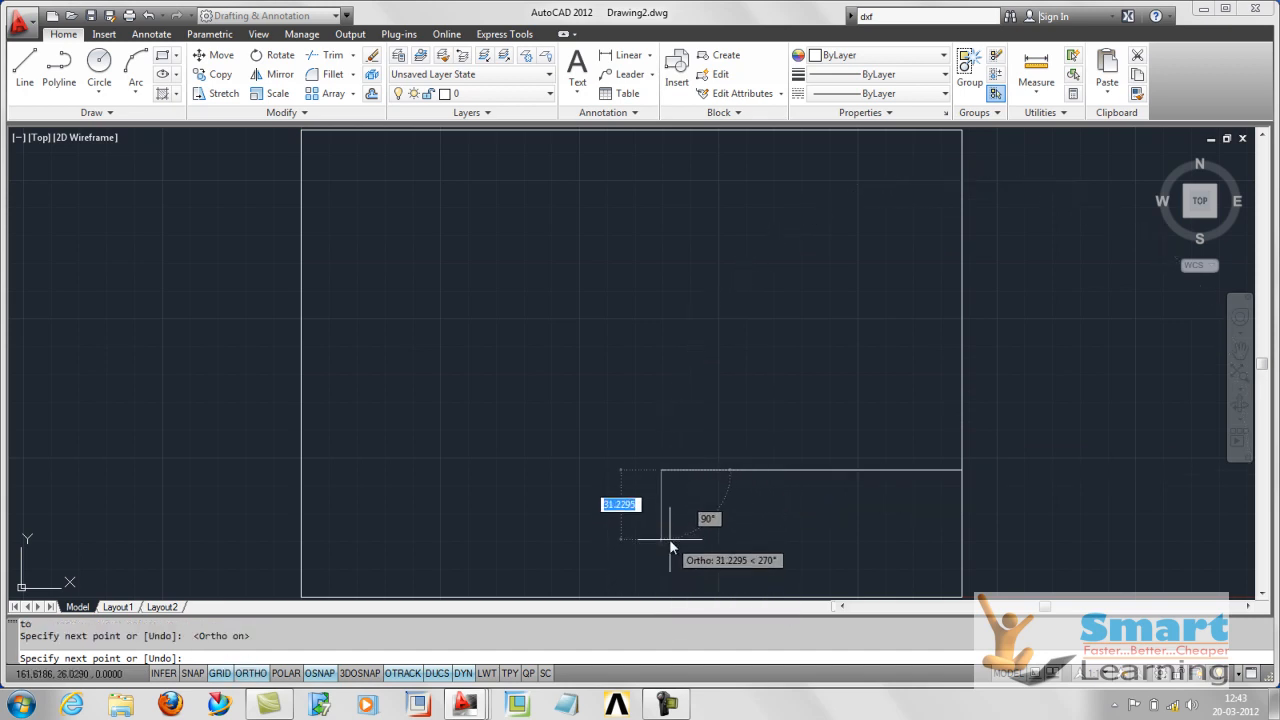
text(nea)
key(Return)
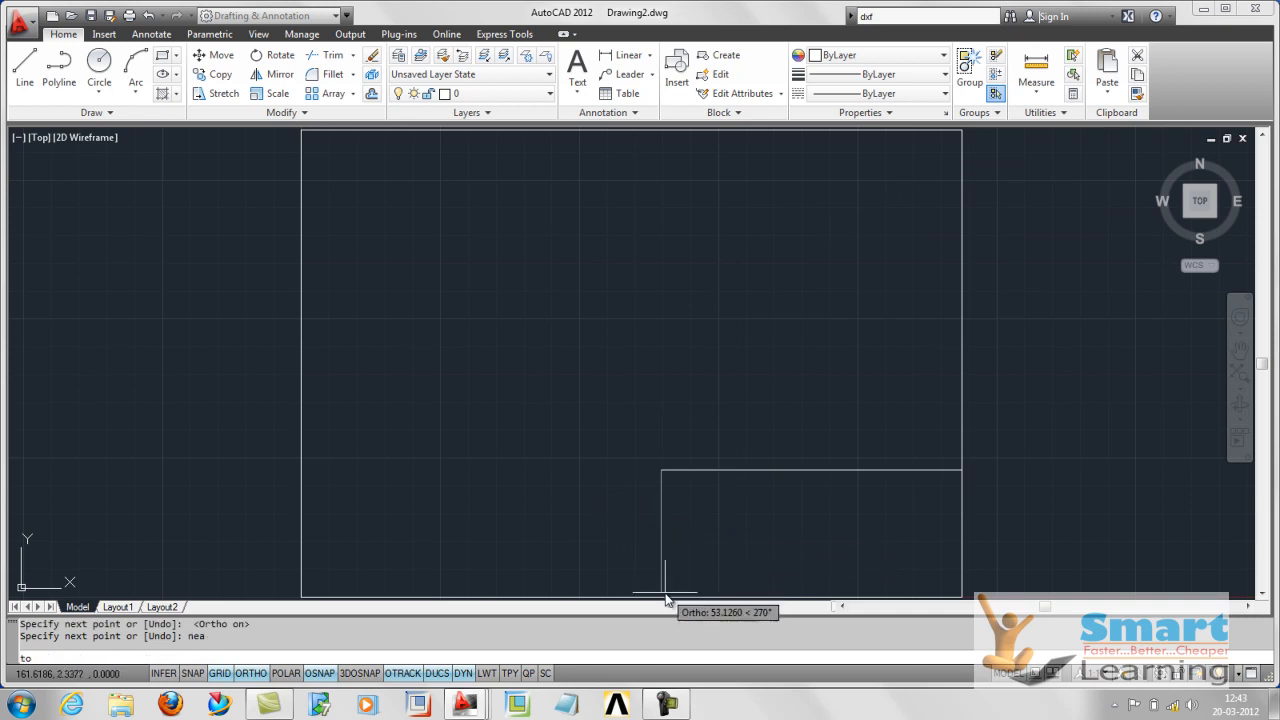
scroll(663, 572, down, 2)
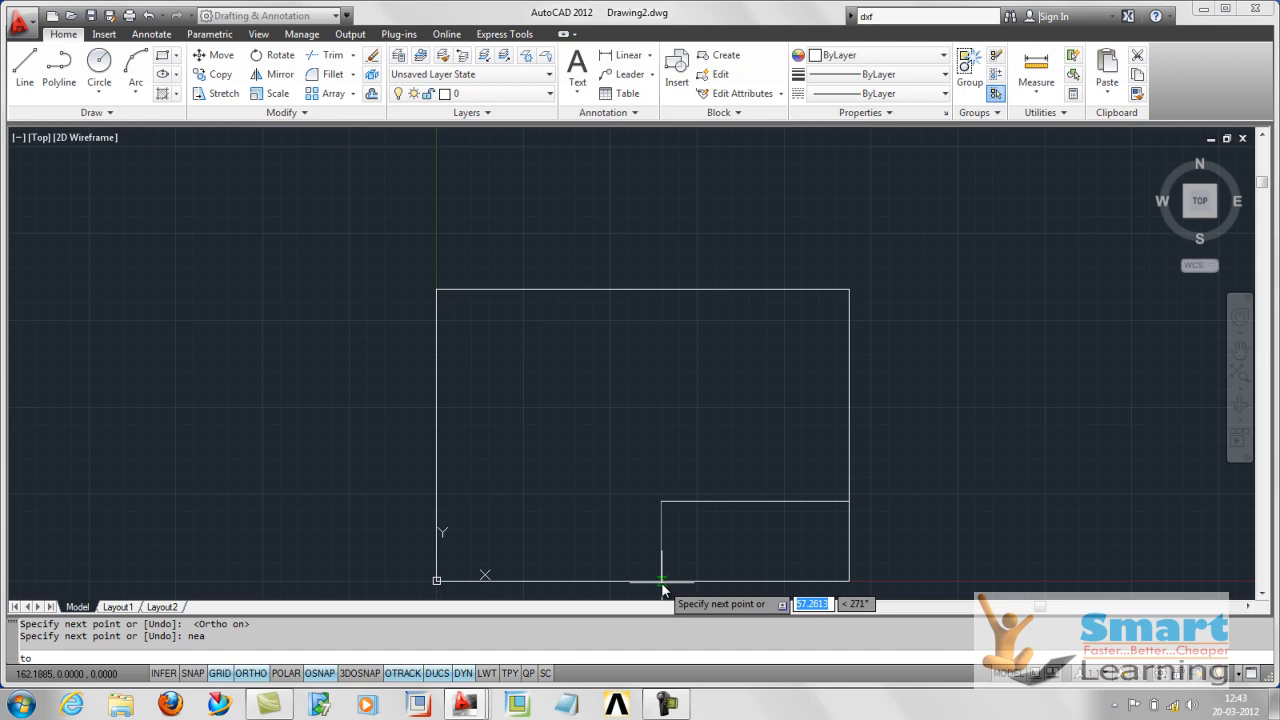
click(660, 578)
key(Return)
scroll(657, 572, up, 5)
middle_drag(678, 543, 678, 466)
scroll(651, 431, down, 6)
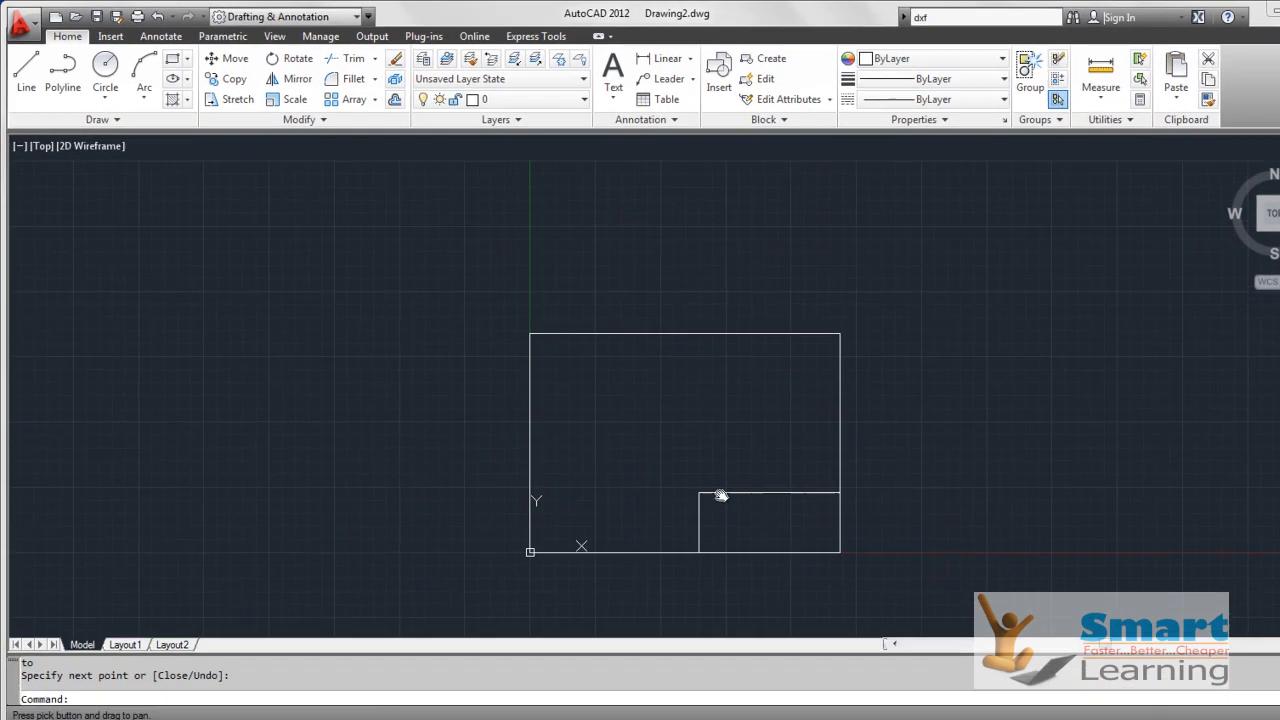
scroll(720, 426, up, 4)
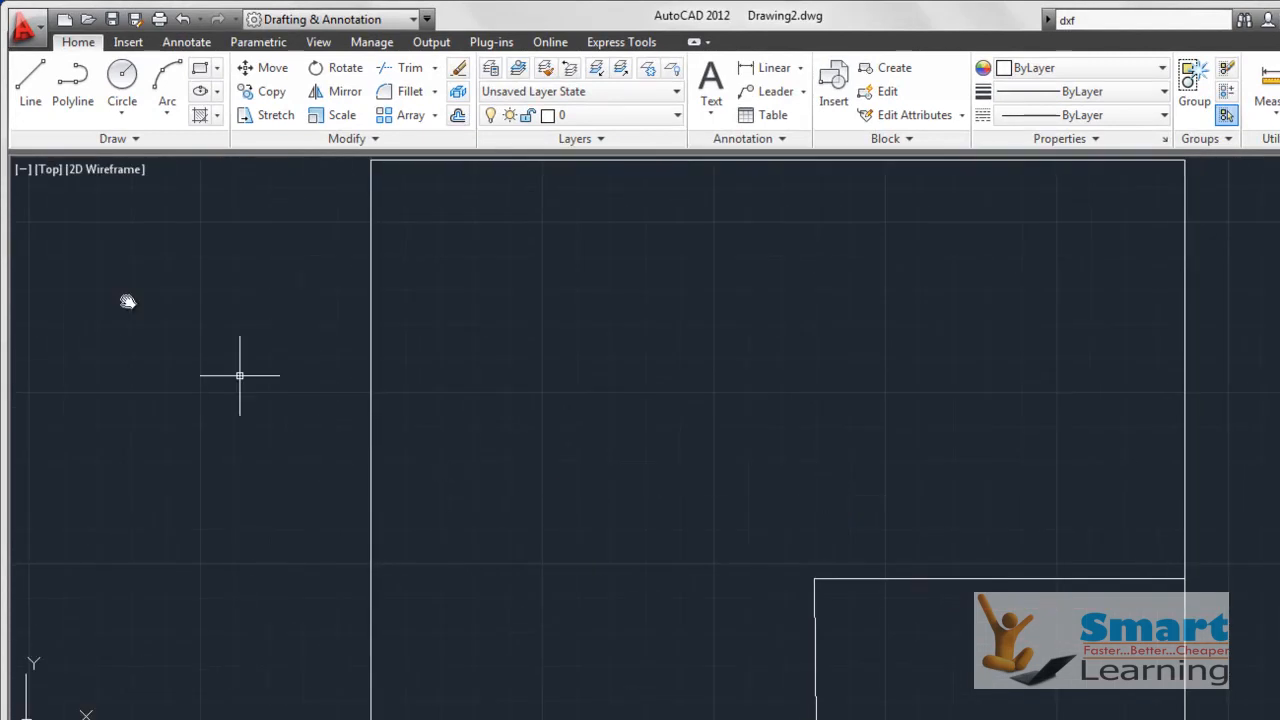
- Save the drawing as an AutoCAD Drawing Template (*.dwt) named a4_landscape_cs in the Template folder
click(42, 34)
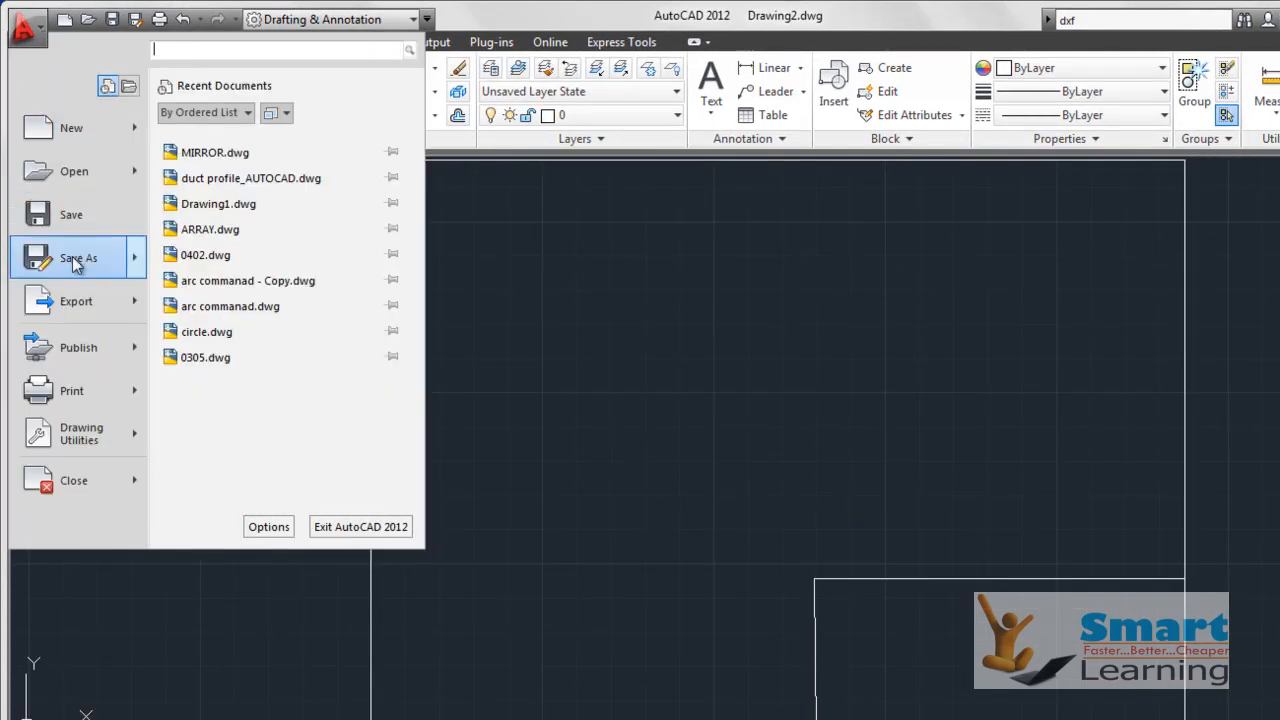
mouse_move(75, 262)
click(70, 216)
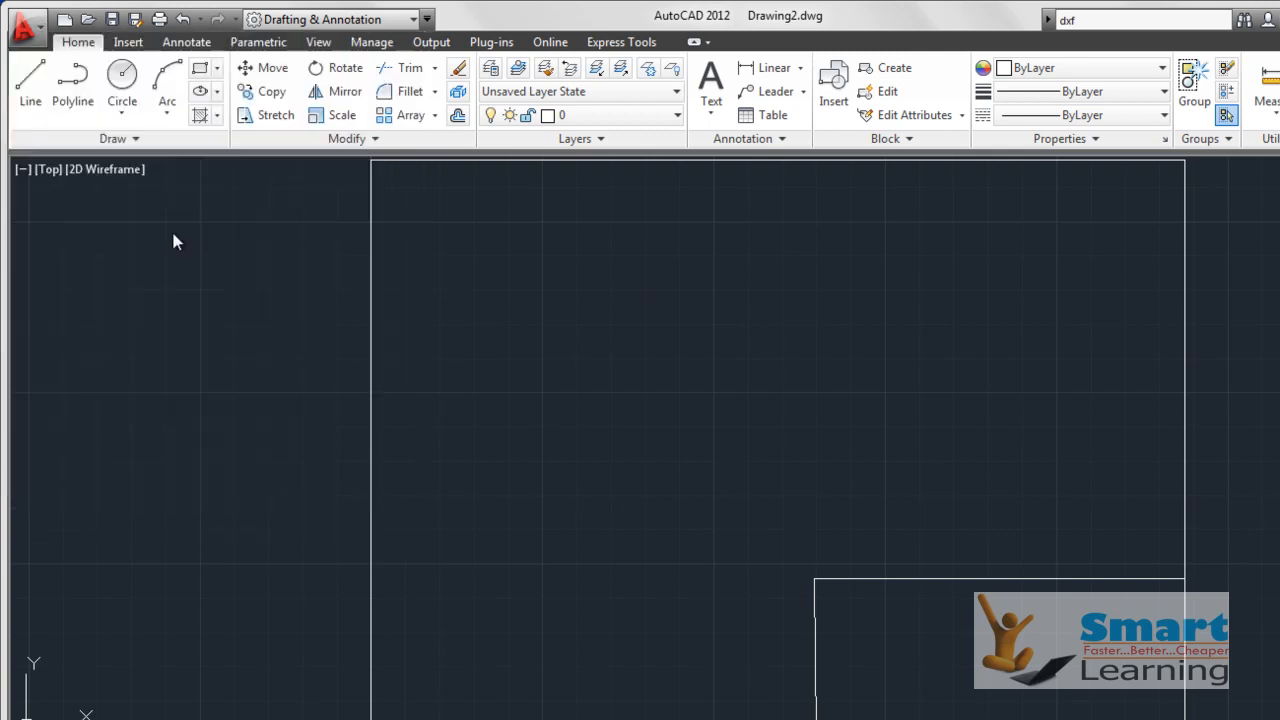
click(766, 622)
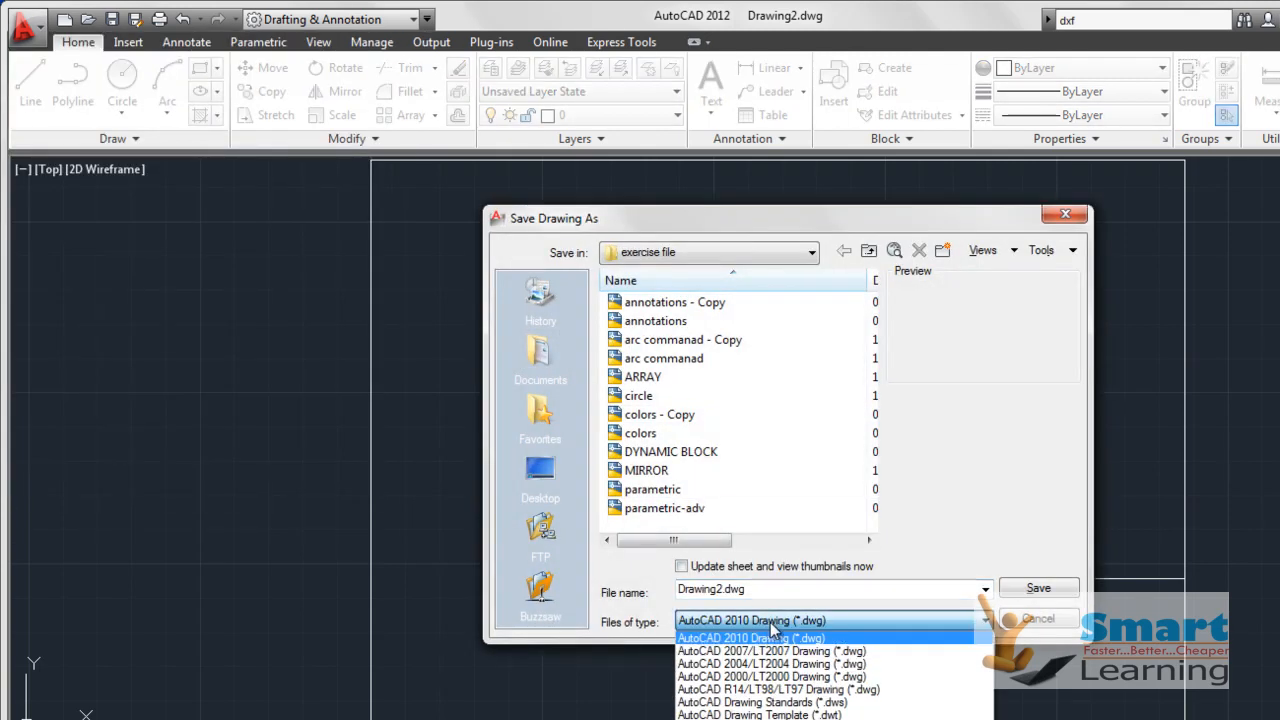
click(800, 714)
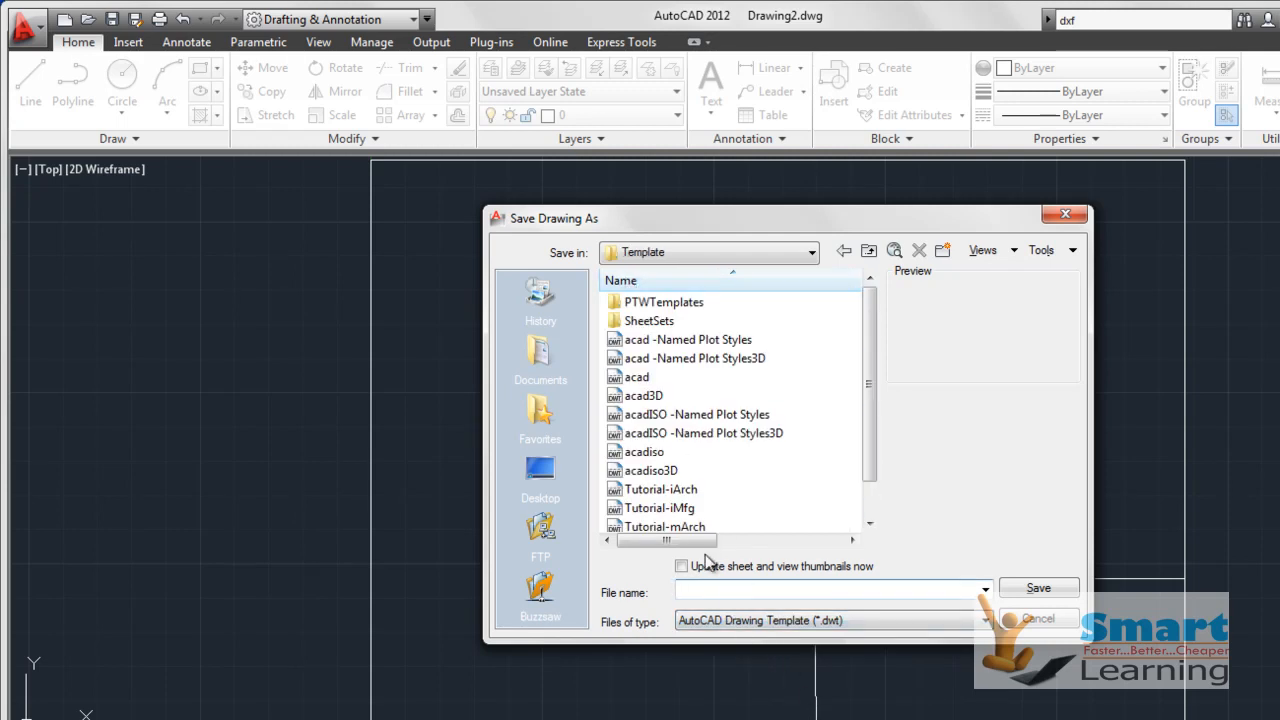
text(a4_ landscap)
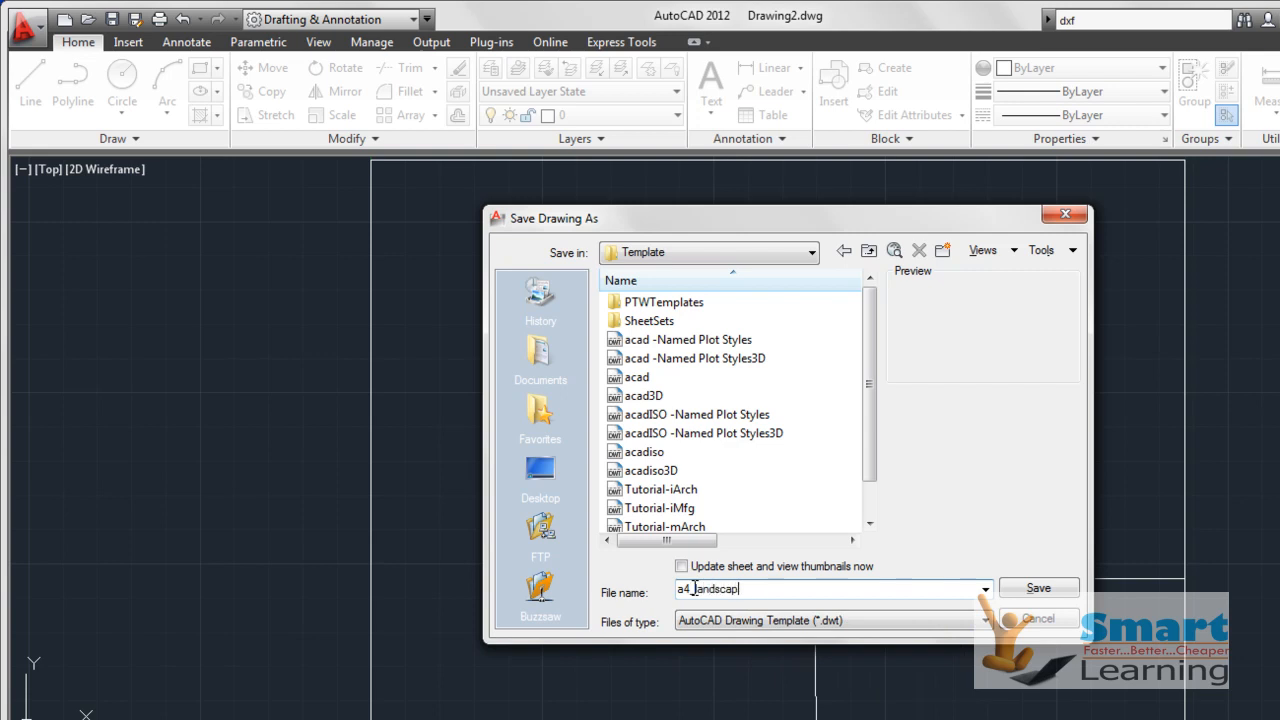
text(e_cs)
click(1052, 595)
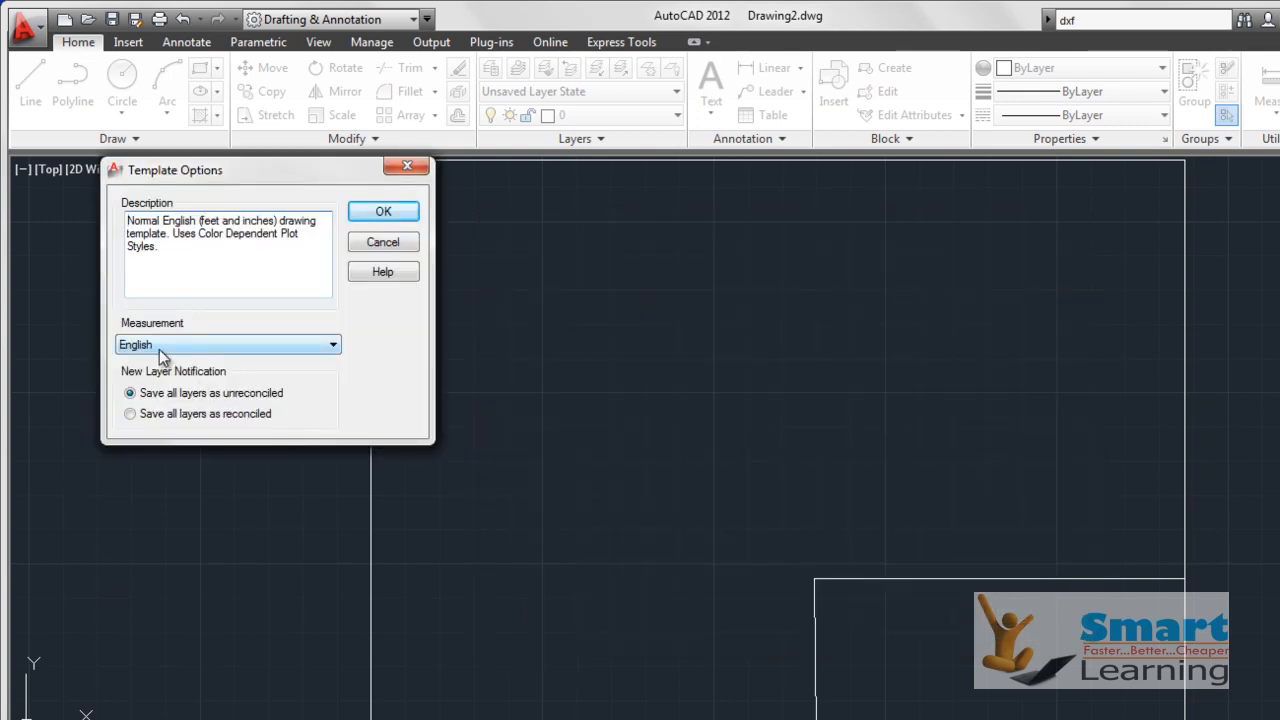
- Set the template's measurement to Metric and accept the template options
click(160, 350)
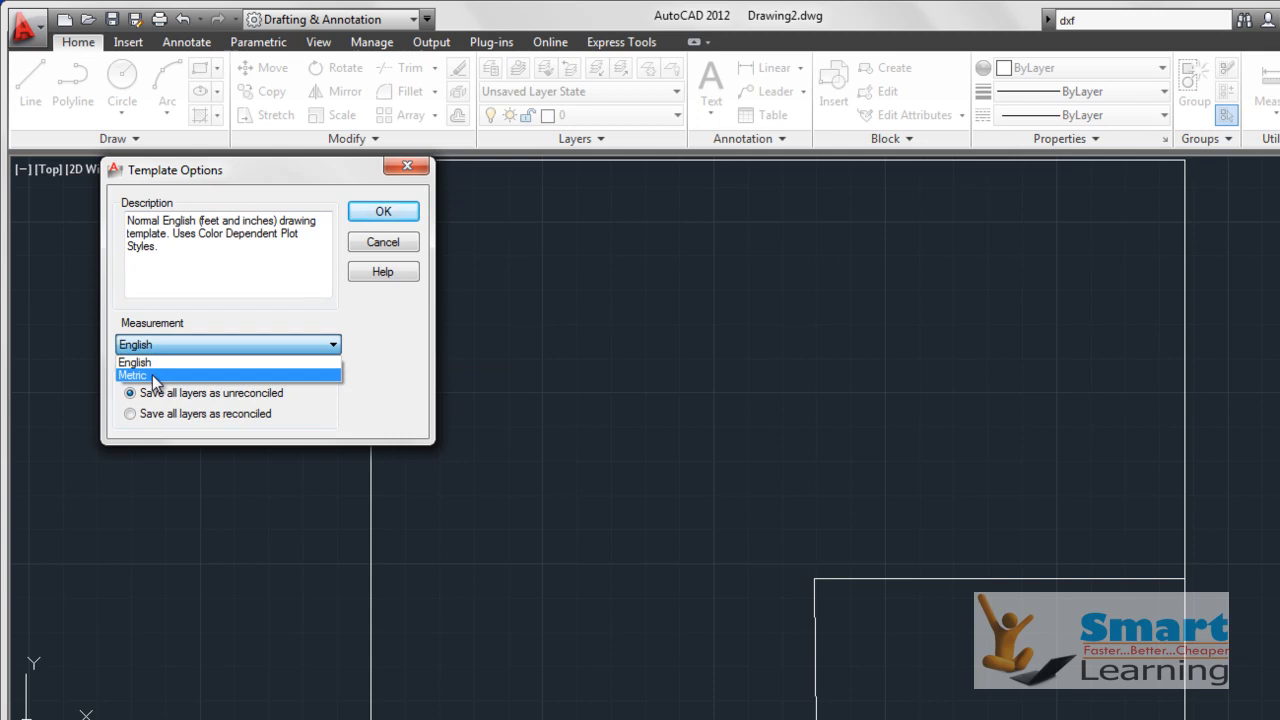
click(155, 377)
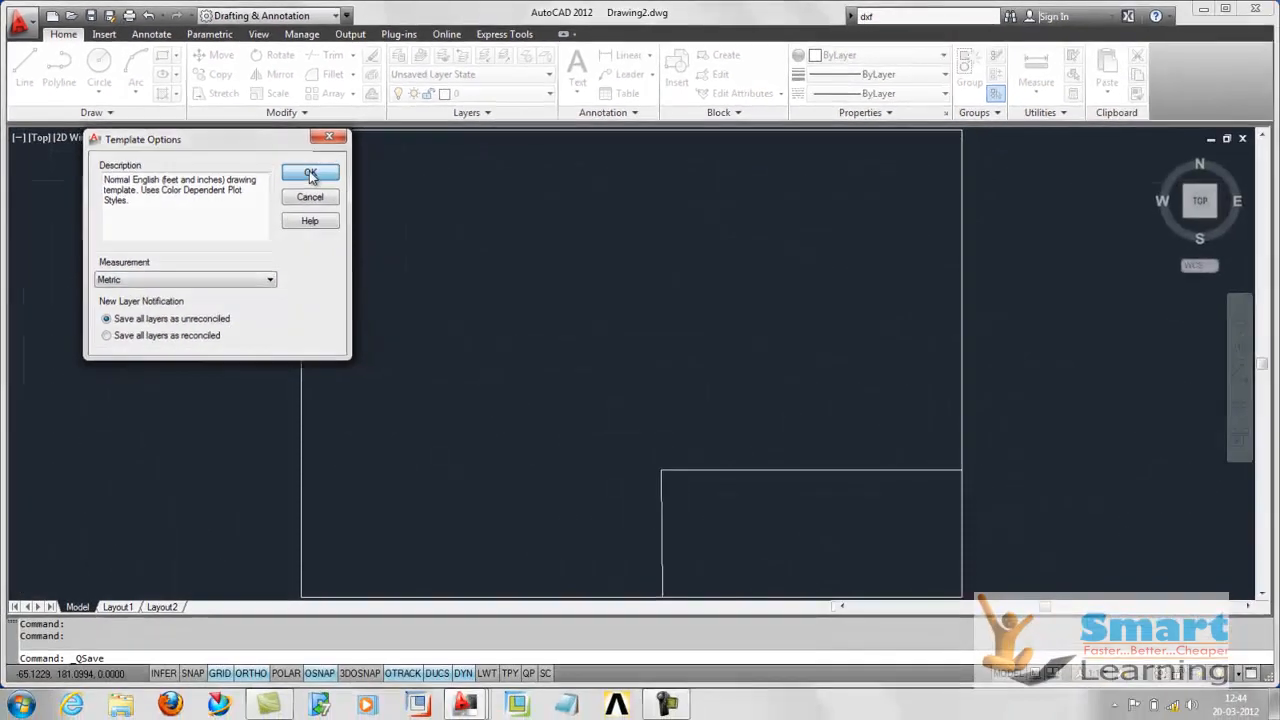
click(310, 174)
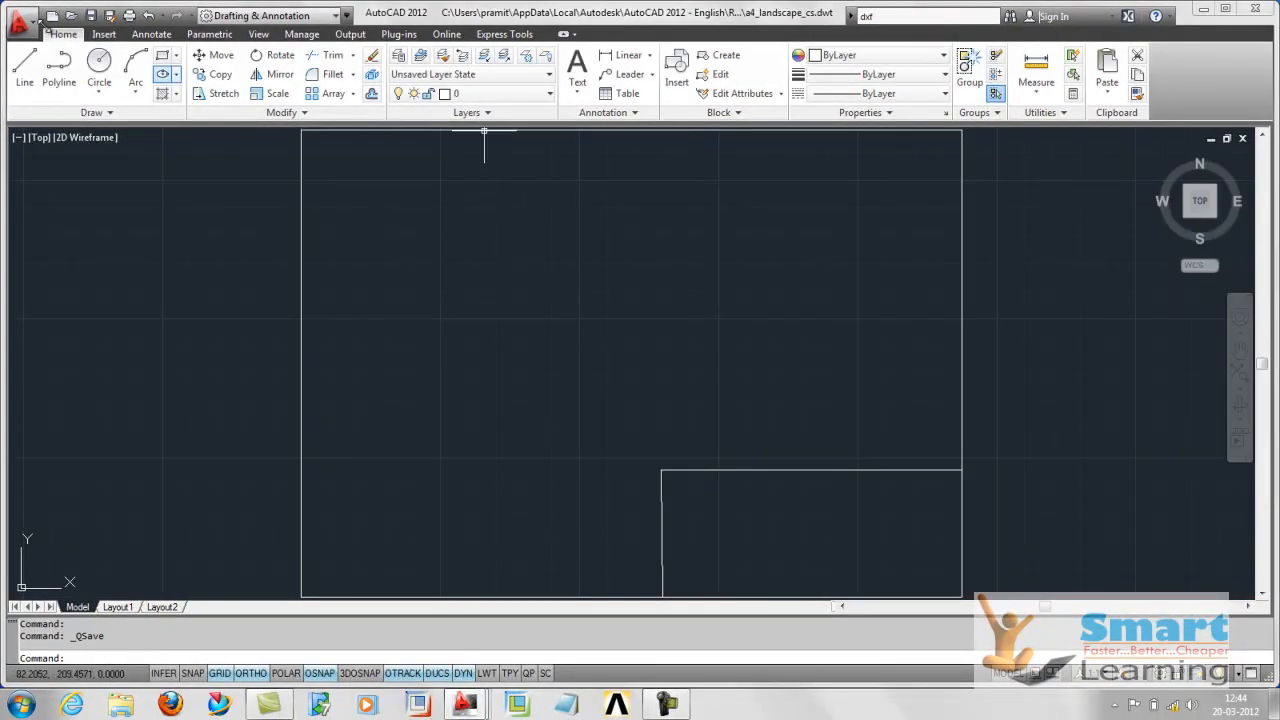
- Close the saved template file and create a new drawing from the a4_landscape_cs template
click(19, 22)
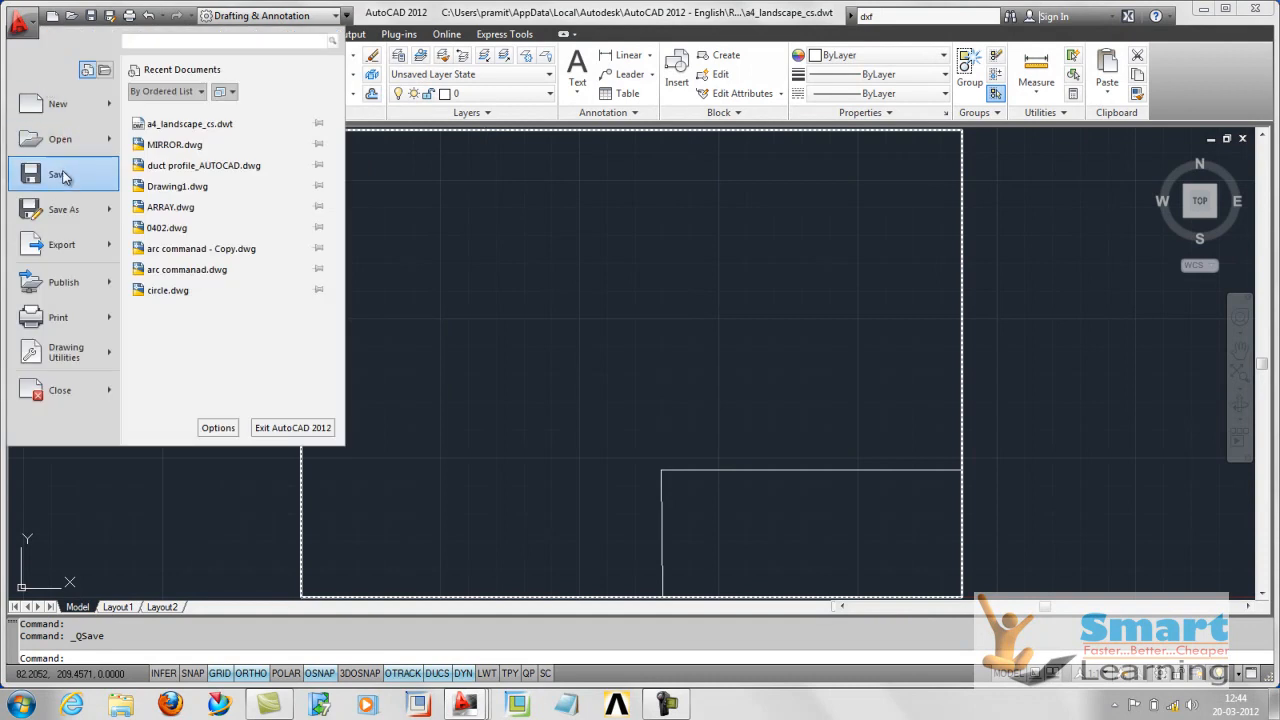
click(77, 390)
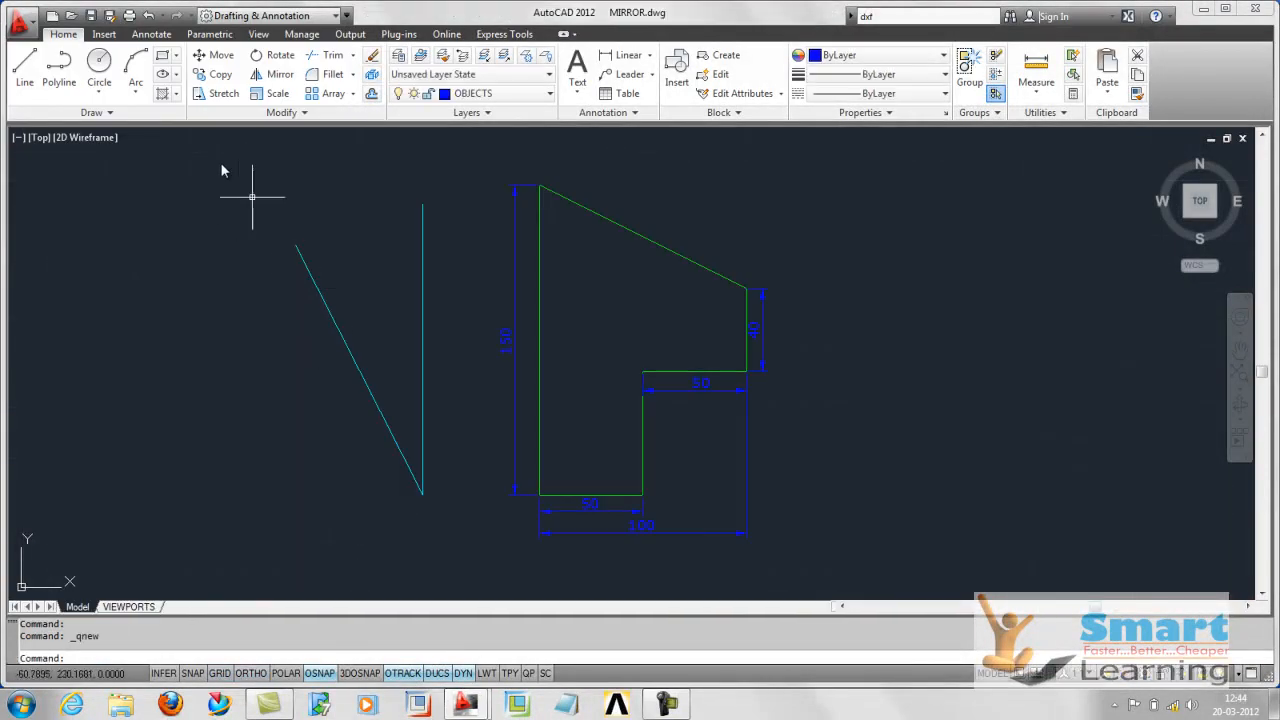
click(52, 16)
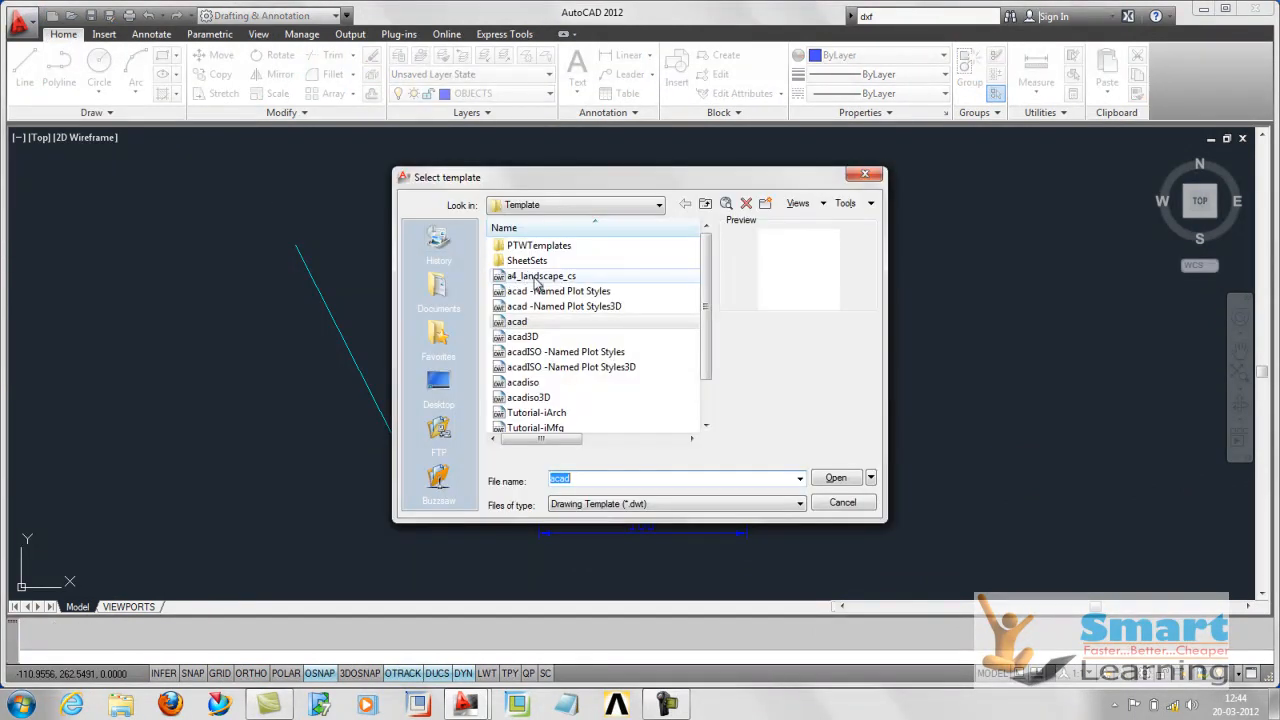
click(551, 280)
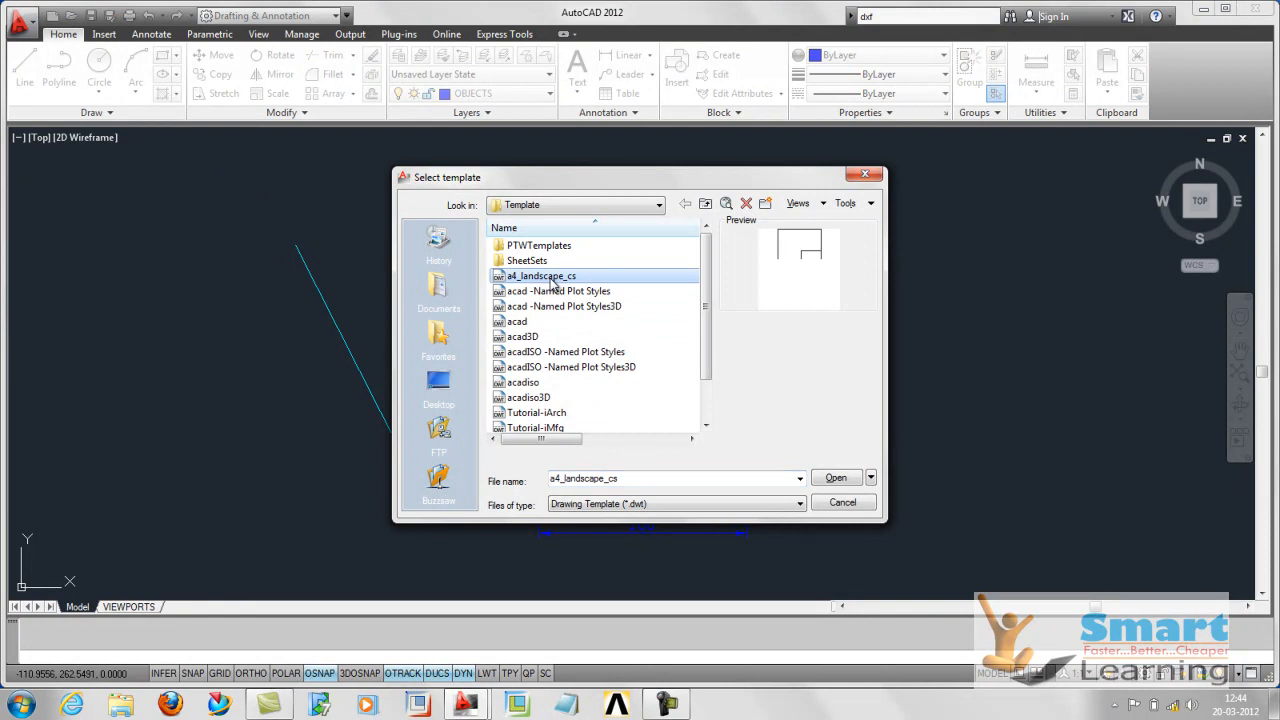
click(836, 478)
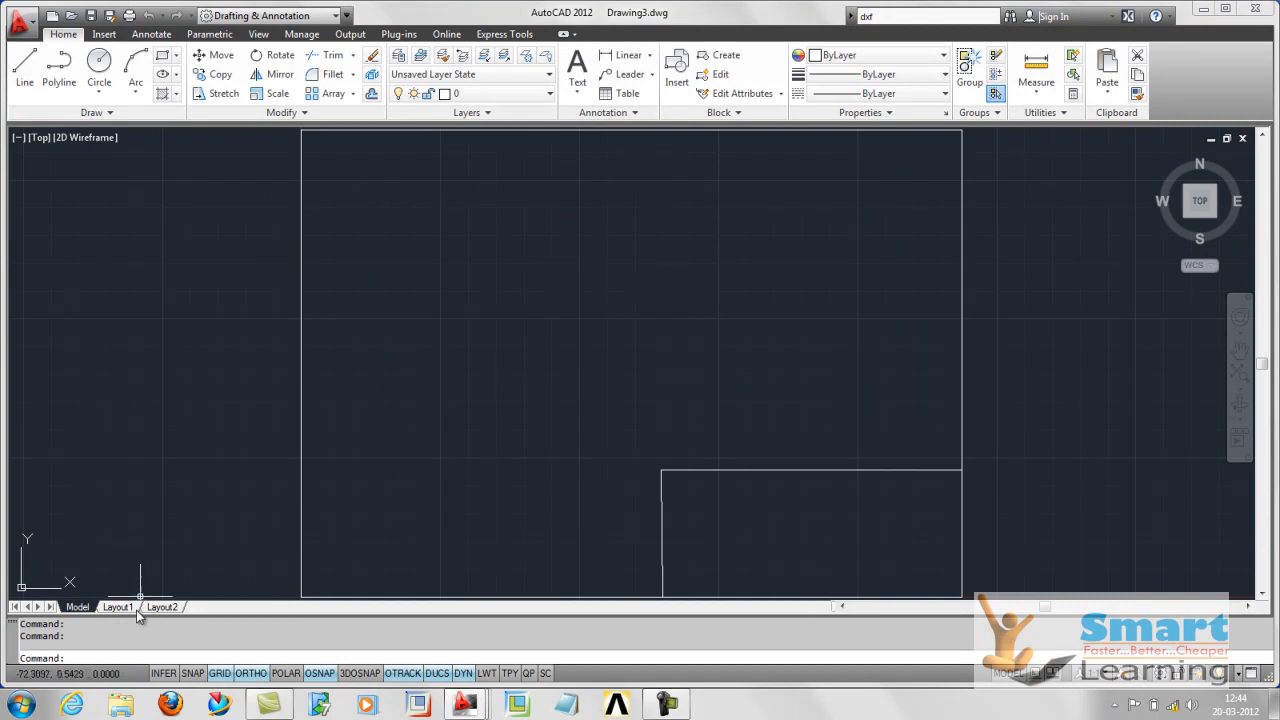
mouse_move(121, 609)
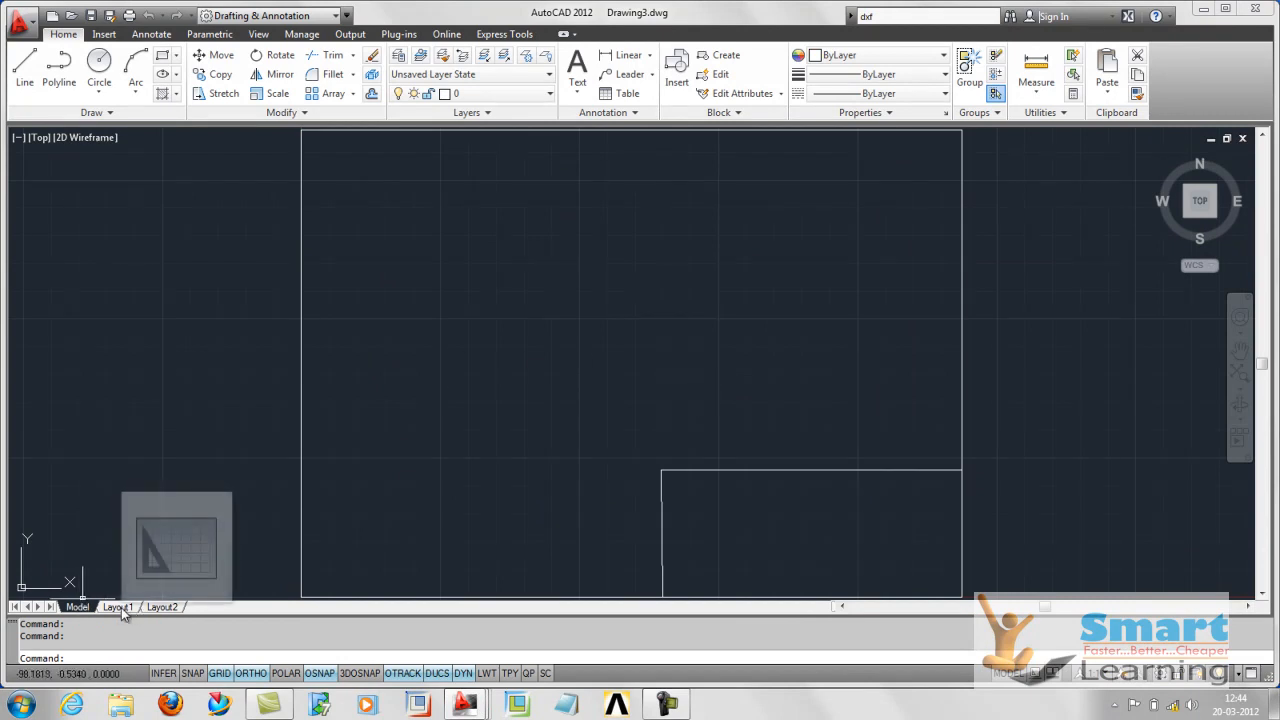